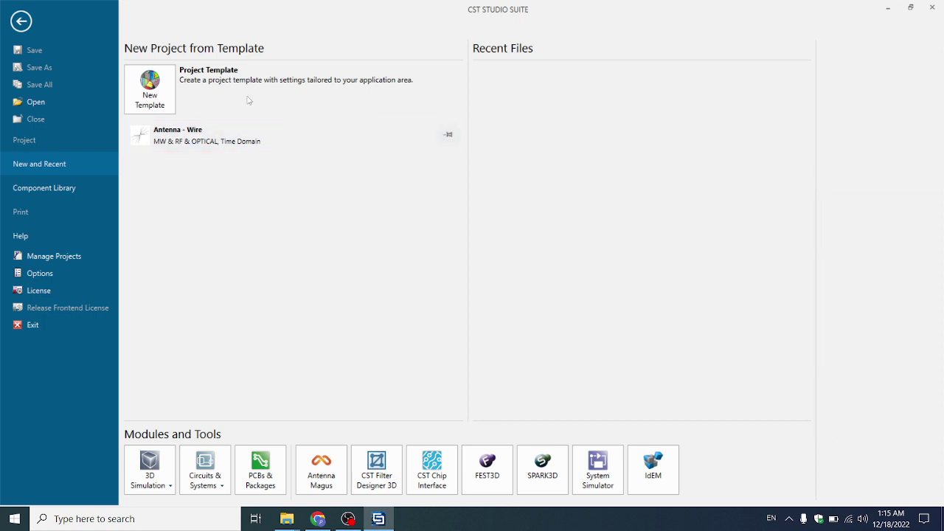
Start a new project template for wire antennas under Microwaves & RF/Optical, using the Time Domain solver
click(148, 95)
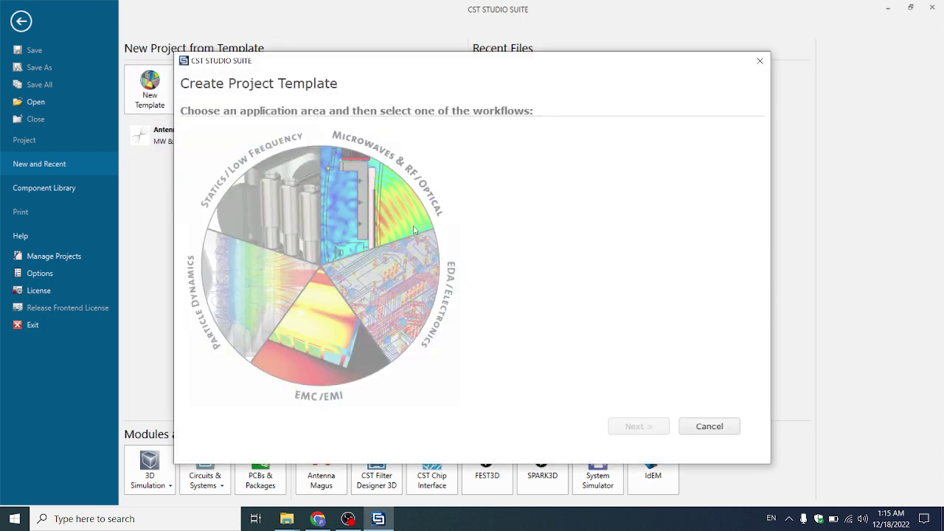
click(552, 155)
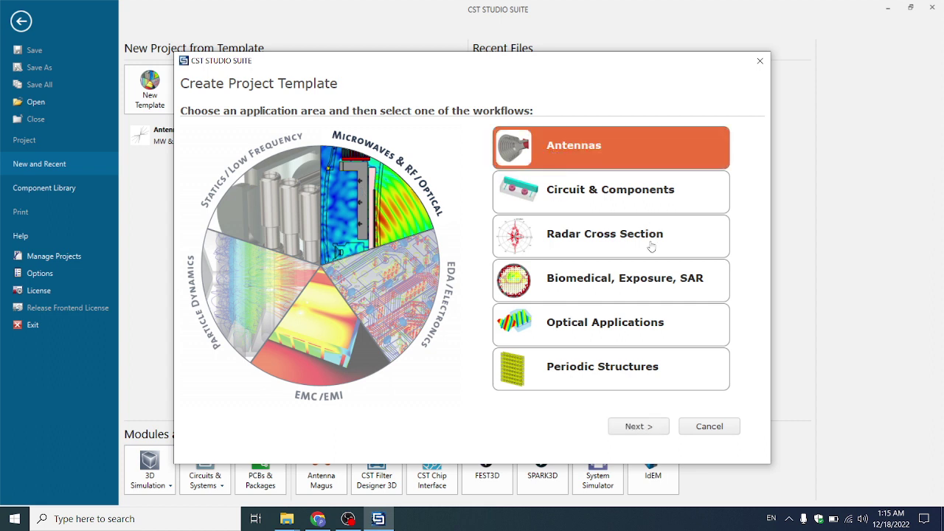
click(636, 426)
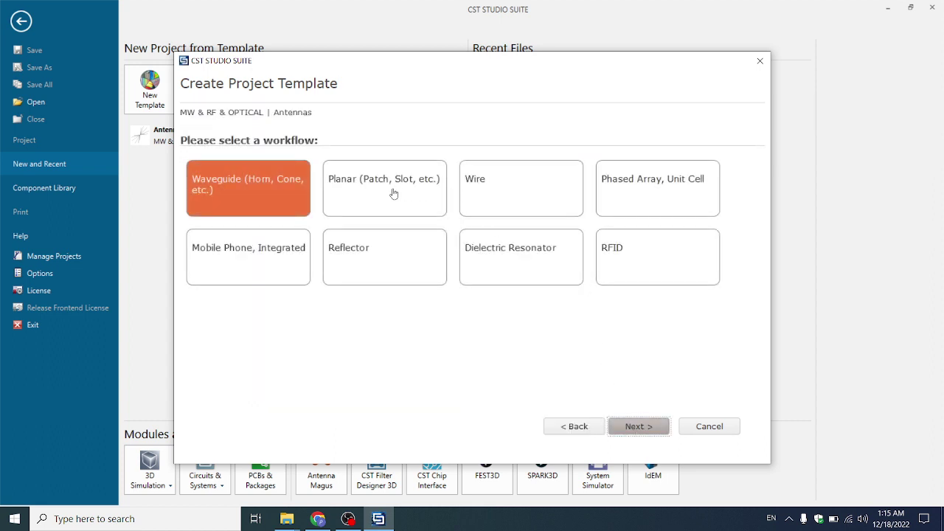
click(494, 194)
click(627, 426)
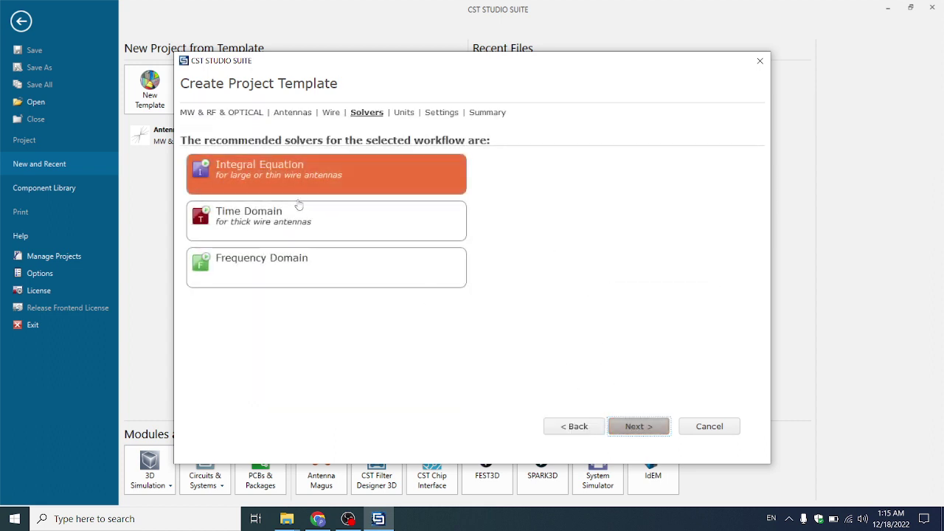
click(297, 212)
click(639, 427)
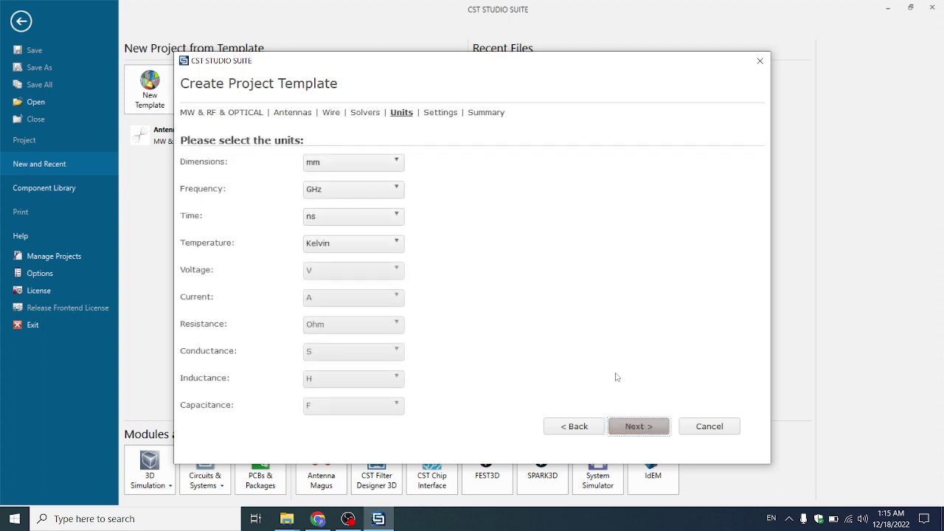
Accept the default units, set the frequency range from 1 to 3 GHz, and finish the project template
click(633, 426)
click(331, 163)
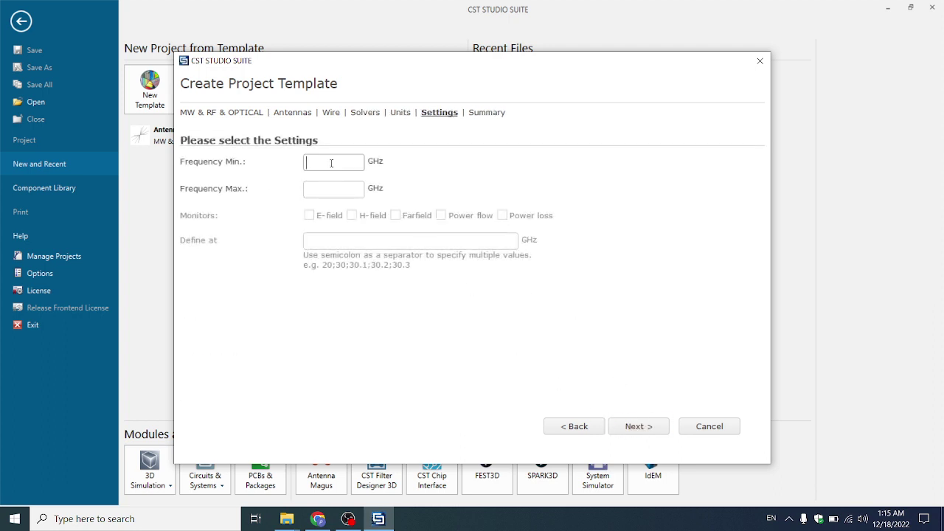
text(1)
click(331, 188)
text(3)
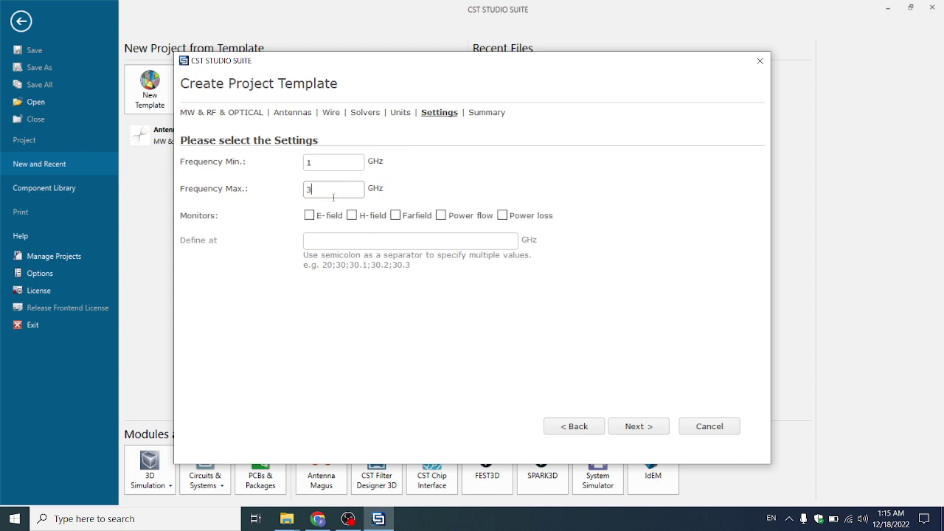
click(640, 426)
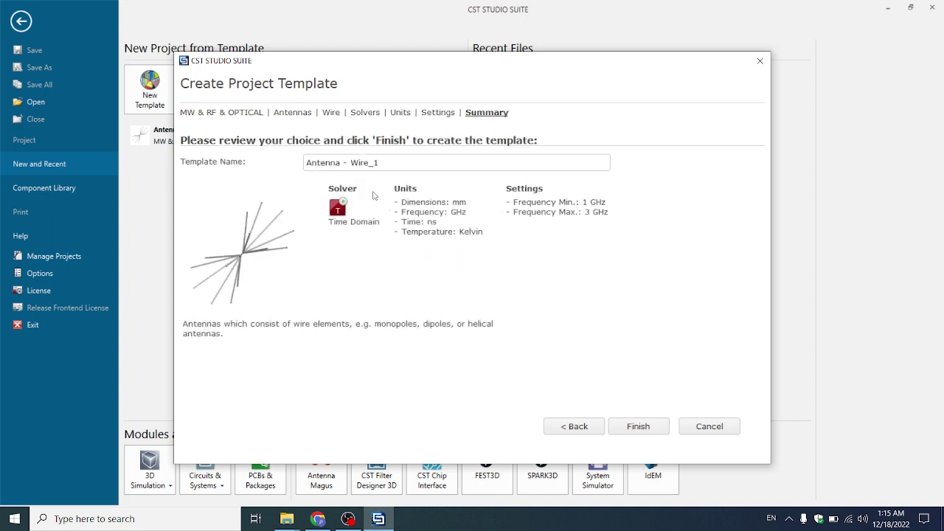
click(643, 434)
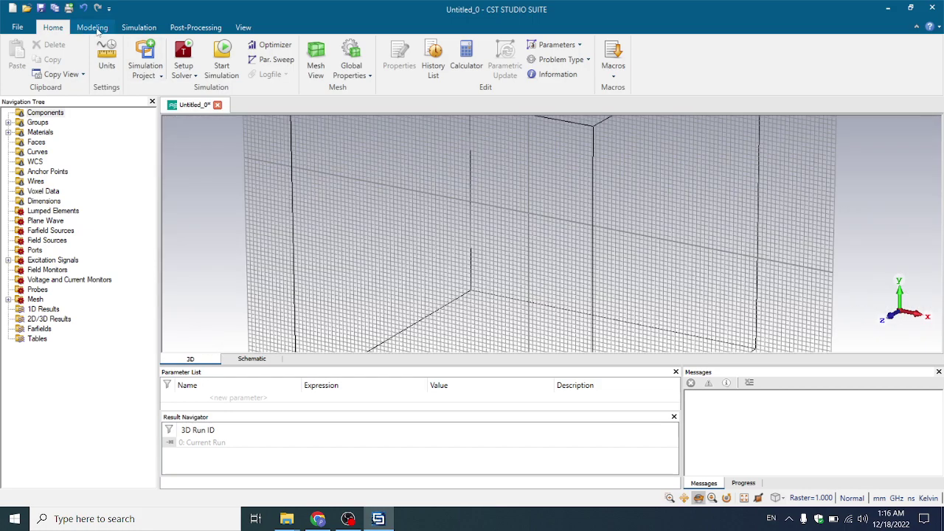
Hide the bounding box in the 3D view
click(144, 30)
click(243, 28)
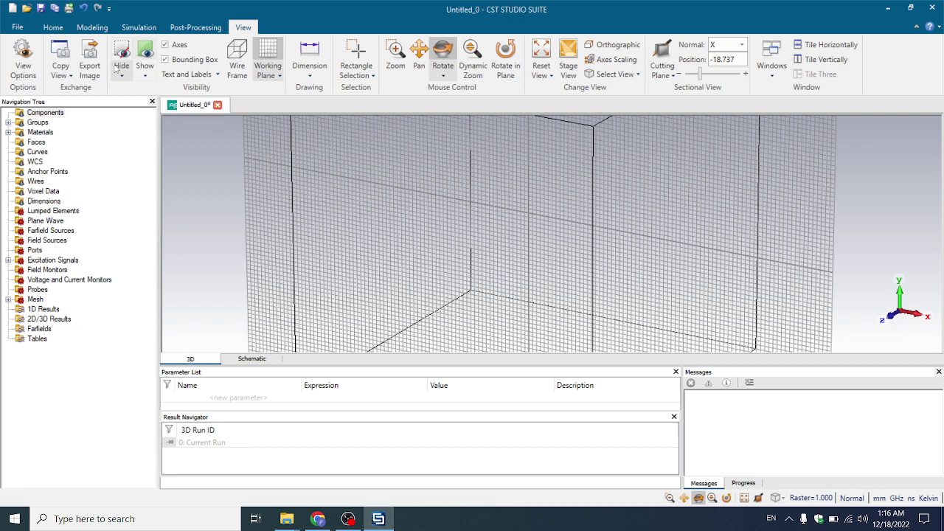
click(165, 61)
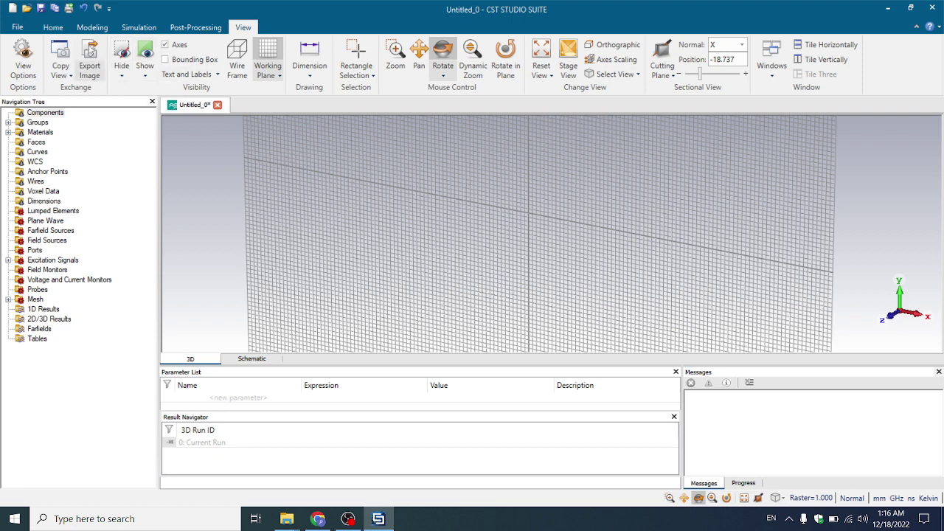
Begin a cylinder defined by numeric values, named dipole, with outer radius r
click(92, 27)
click(212, 49)
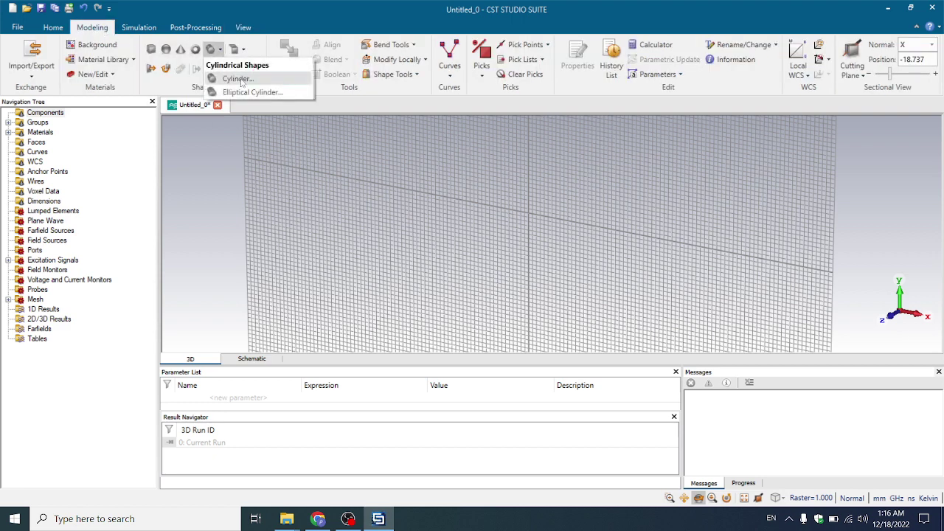
click(236, 80)
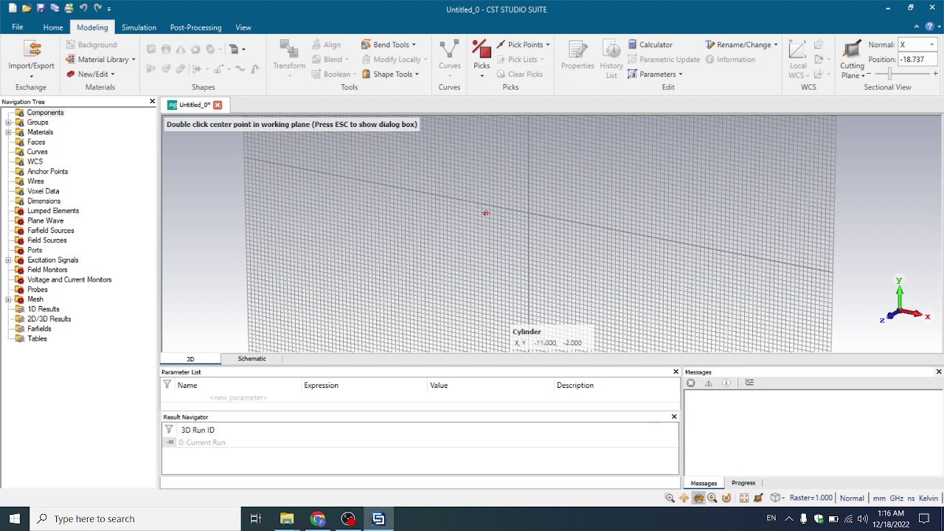
key(Escape)
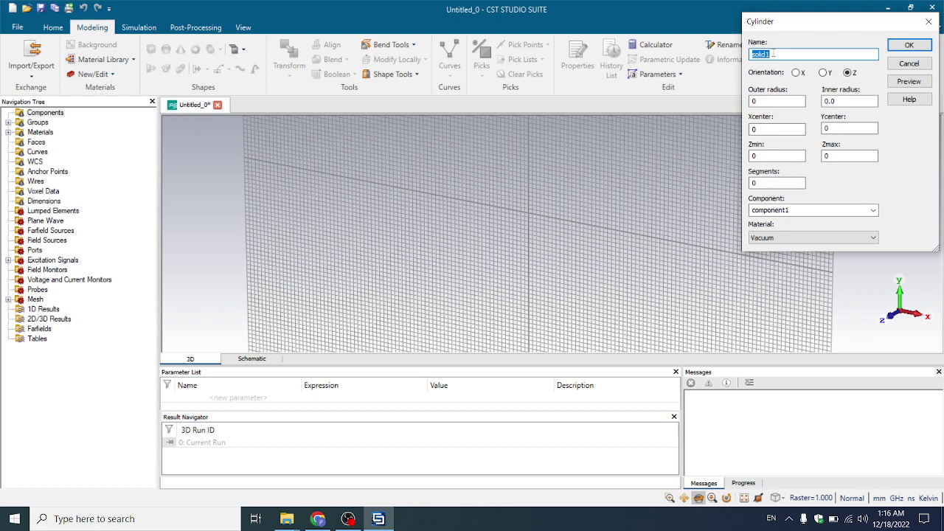
text(dipole)
double_click(754, 102)
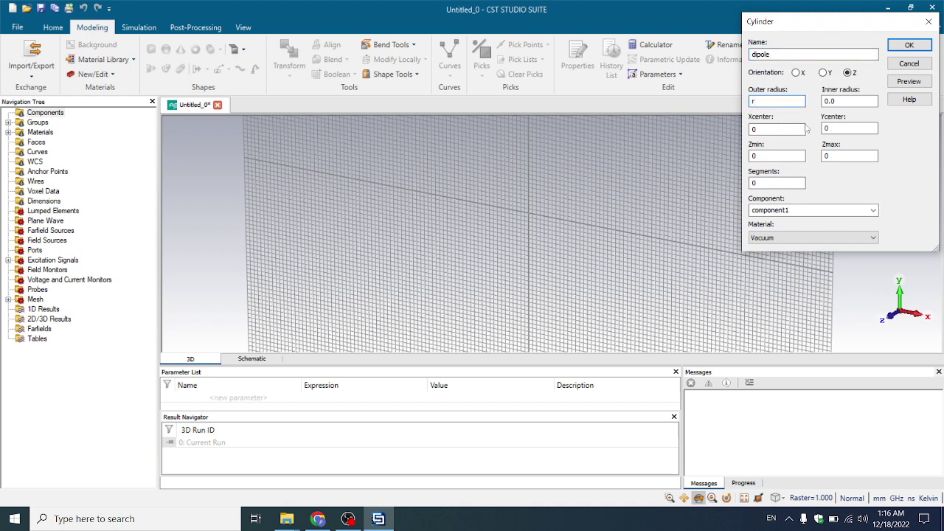
Set the dipole cylinder's inner radius to 0, its Z range from -ln/2 to ln/2, and its material to PEC
click(849, 101)
click(779, 156)
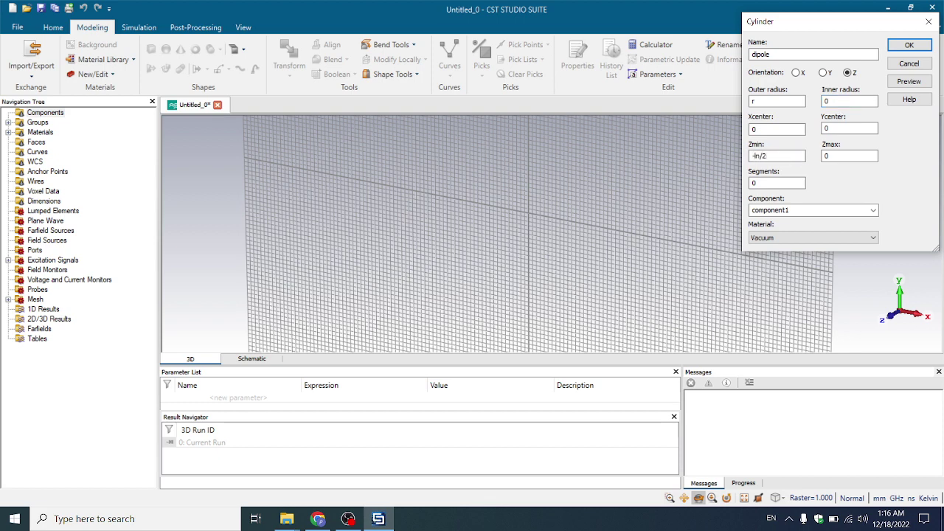
click(832, 156)
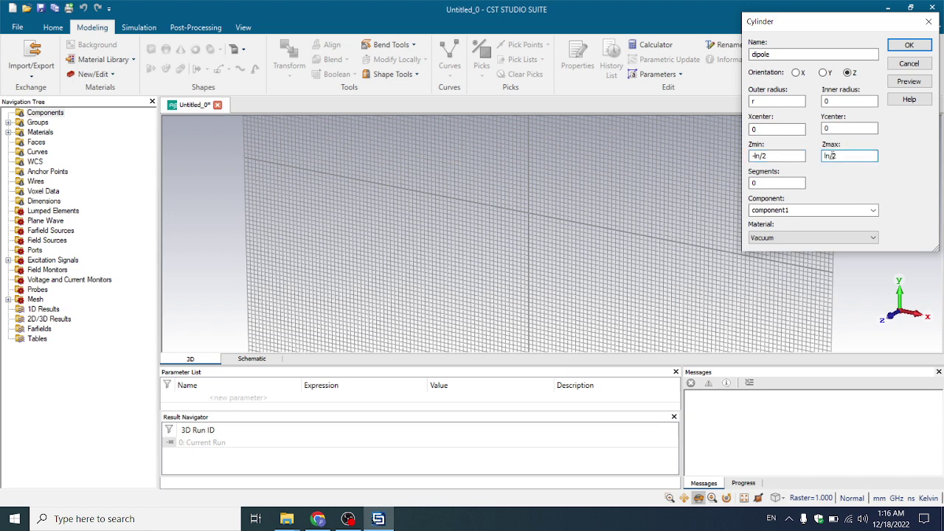
click(788, 238)
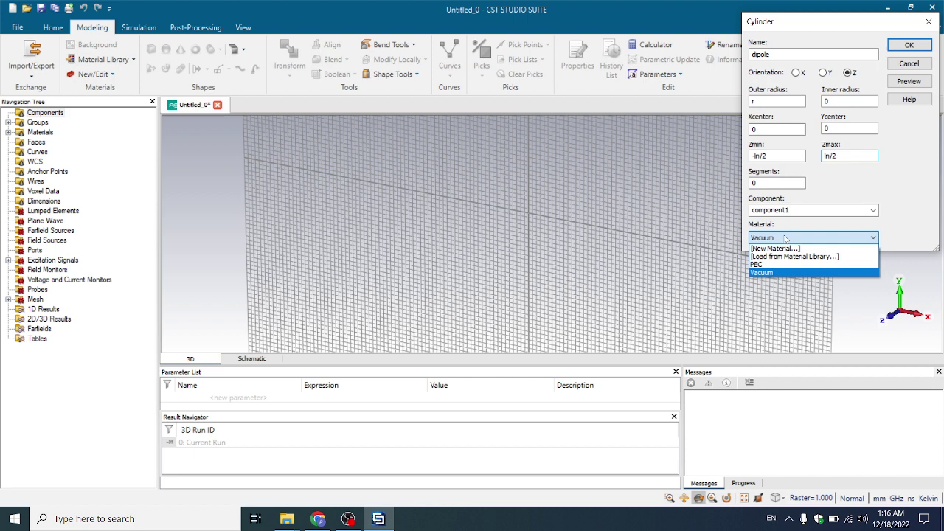
click(779, 264)
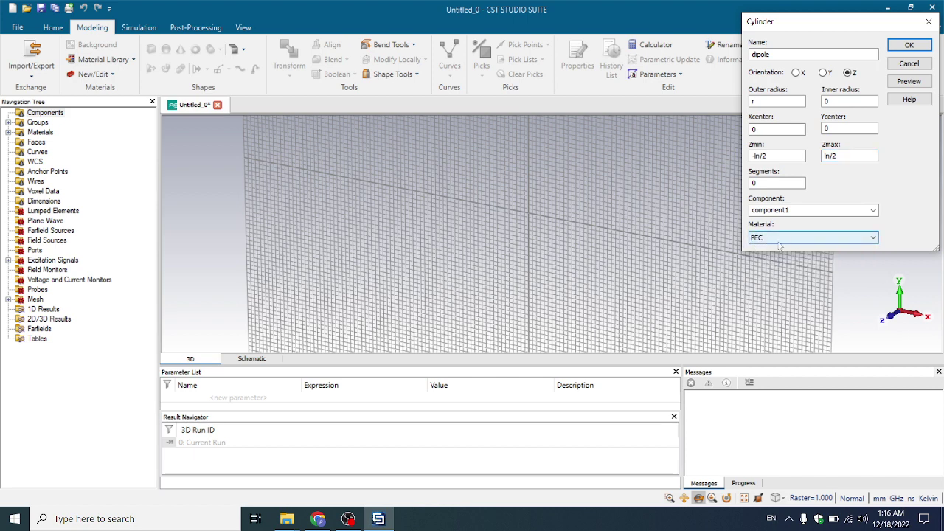
Preview the dipole, define the missing parameters r = 0.125 and ln = 60.625, and create the cylinder
click(926, 82)
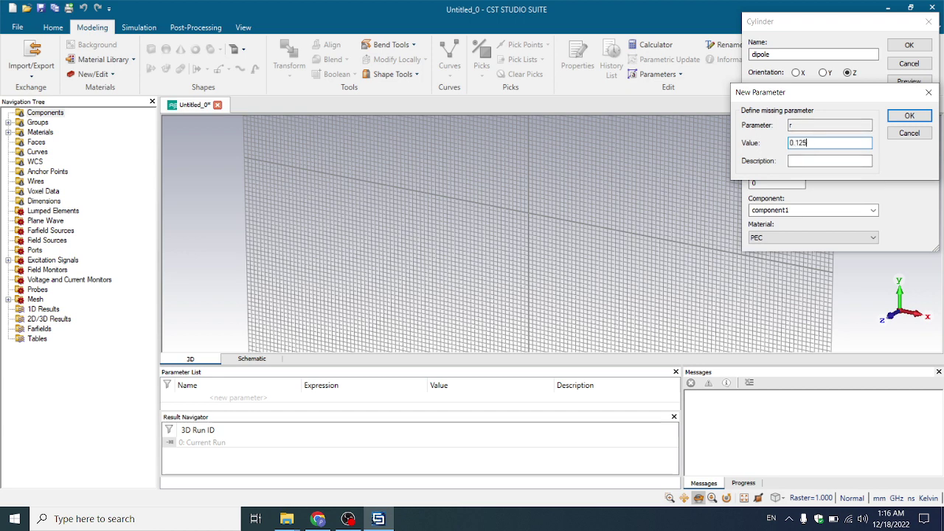
click(910, 116)
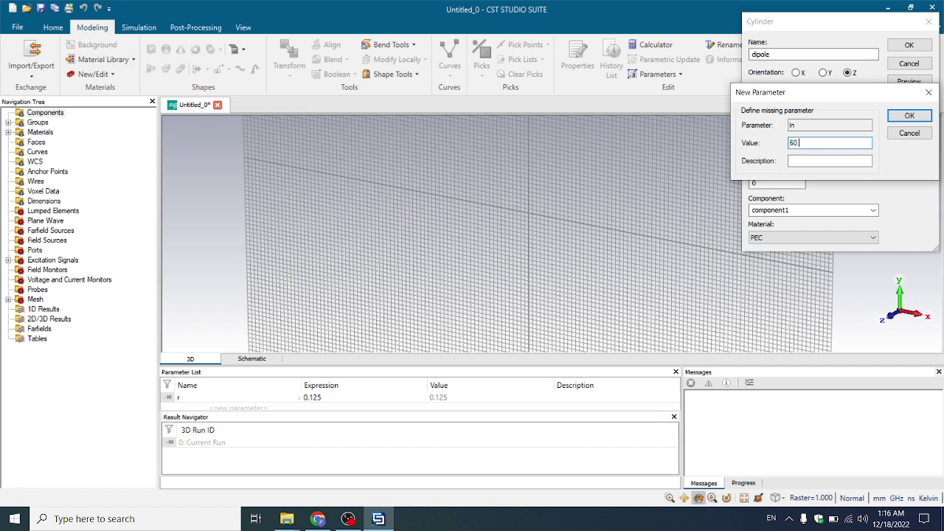
text(60.62)
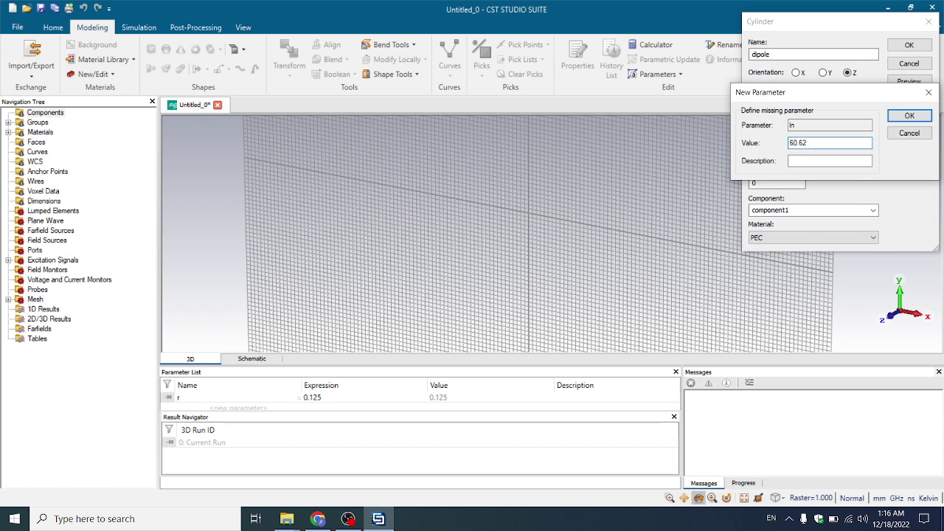
text(5)
key(Return)
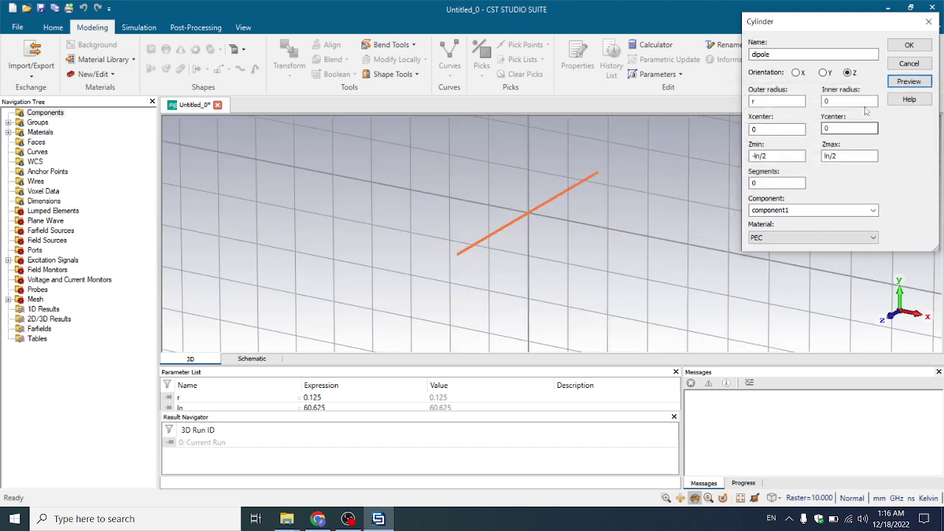
click(909, 45)
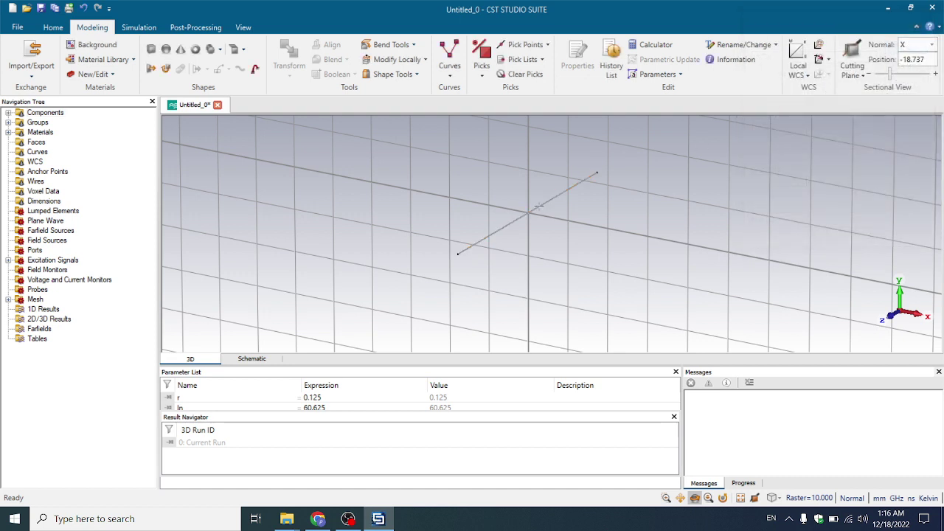
Define a second PEC cylinder named cut with outer radius r and Z range from -g/2 to g/2
scroll(541, 209, up, 3)
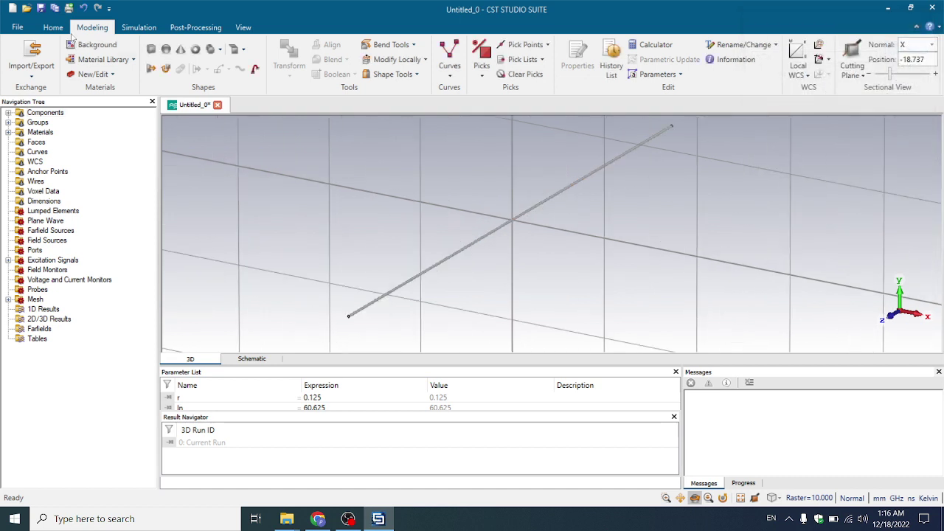
click(219, 50)
click(237, 80)
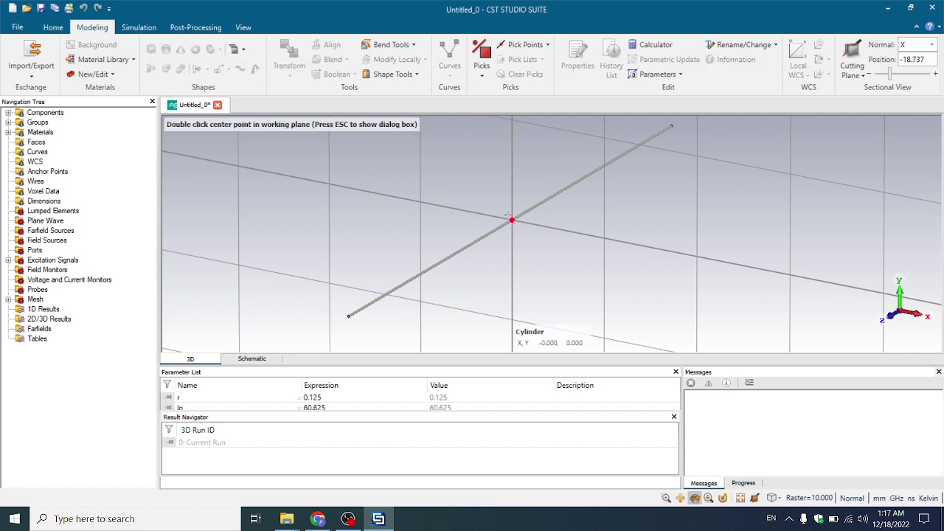
key(Escape)
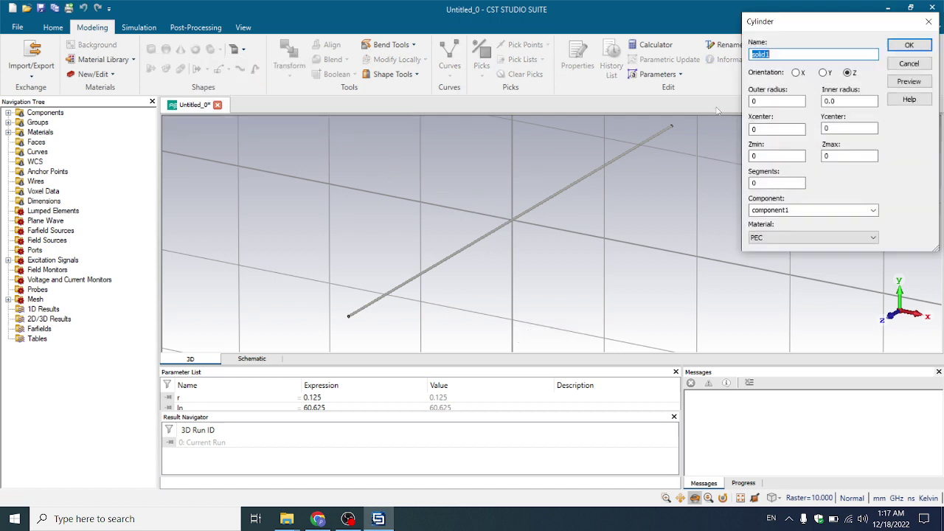
text(cut)
click(772, 99)
click(763, 155)
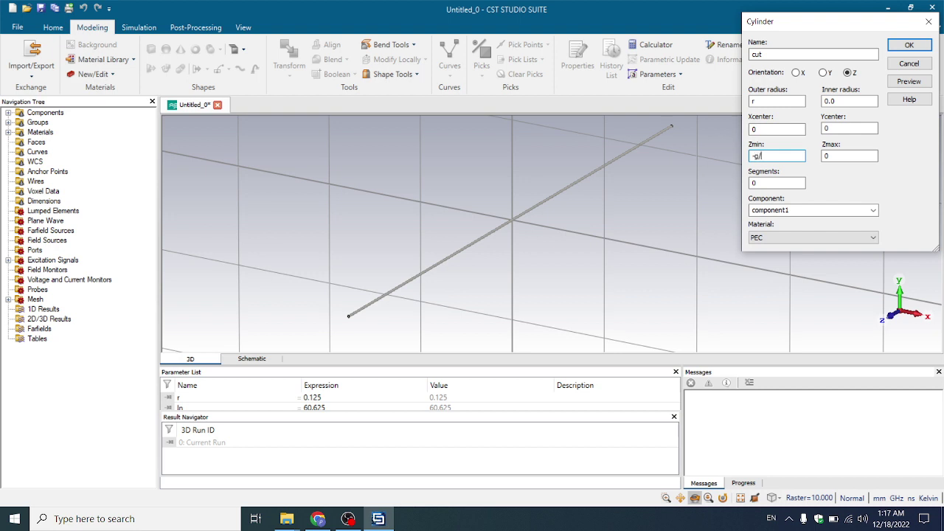
double_click(826, 158)
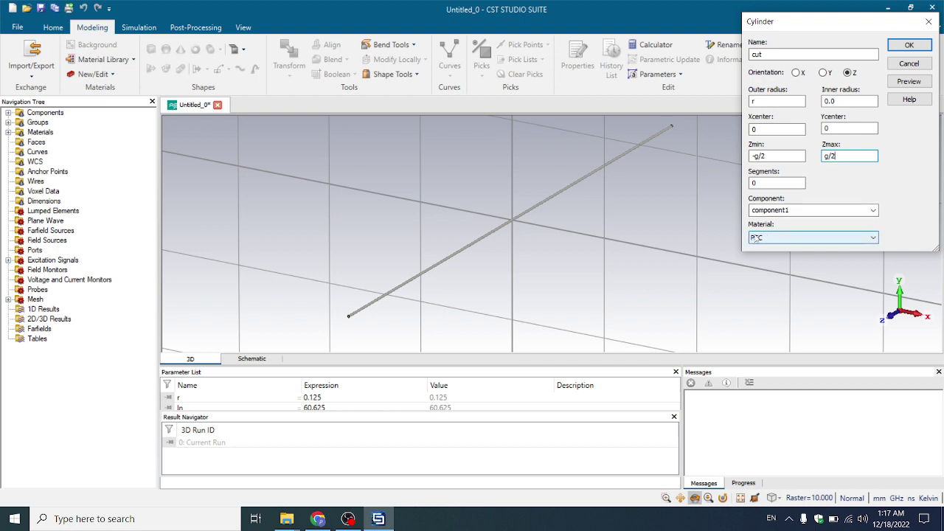
Preview the cut cylinder, define a value for the missing parameter g, and create the solid
click(910, 81)
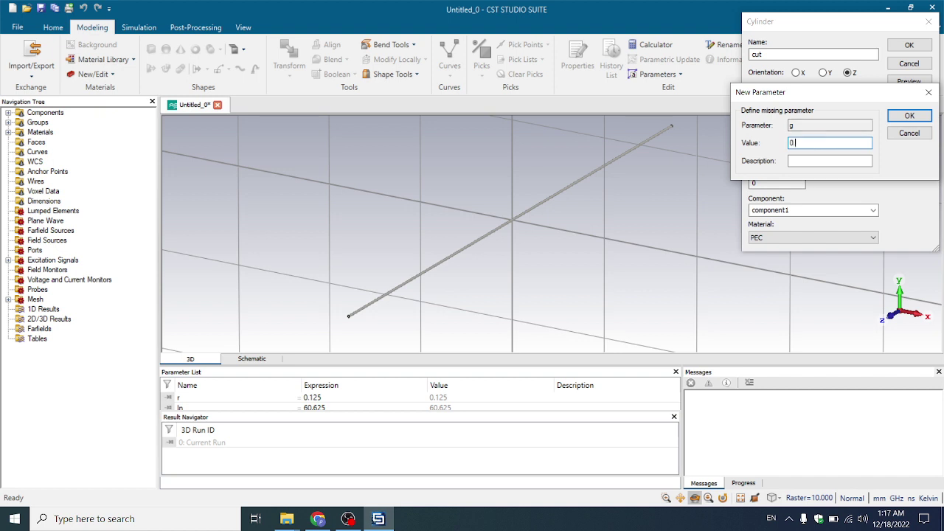
click(909, 115)
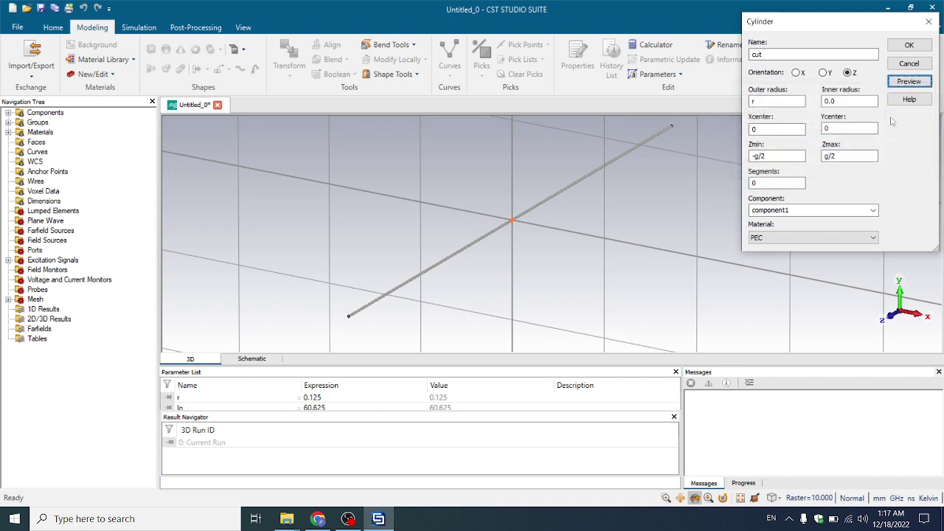
click(909, 45)
Subtract the cut cylinder from the dipole to open the centre feed gap
scroll(543, 207, up, 5)
scroll(404, 251, up, 4)
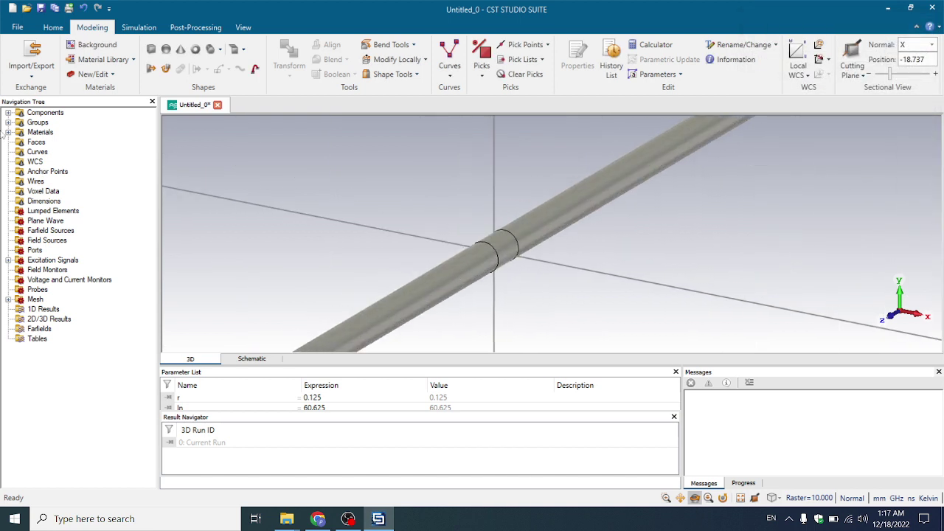
click(8, 112)
click(20, 122)
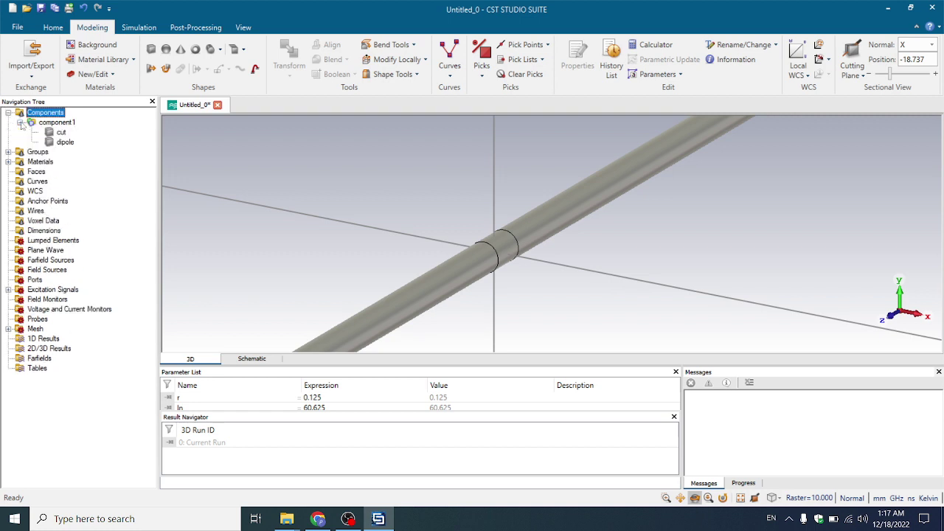
double_click(67, 141)
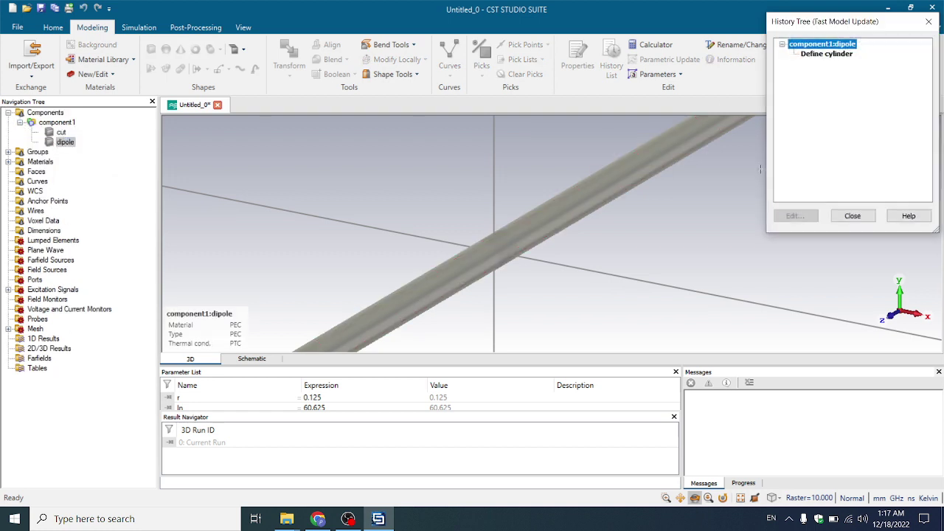
click(853, 216)
click(355, 75)
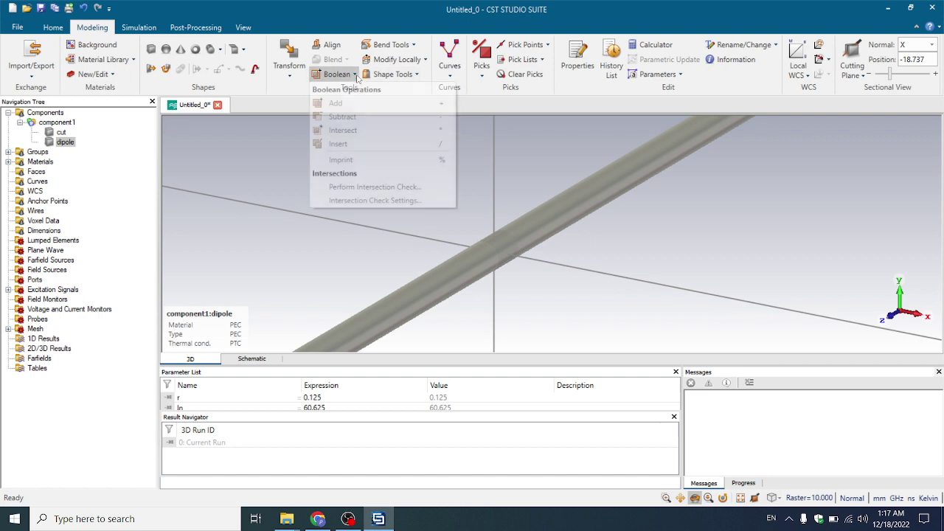
click(341, 117)
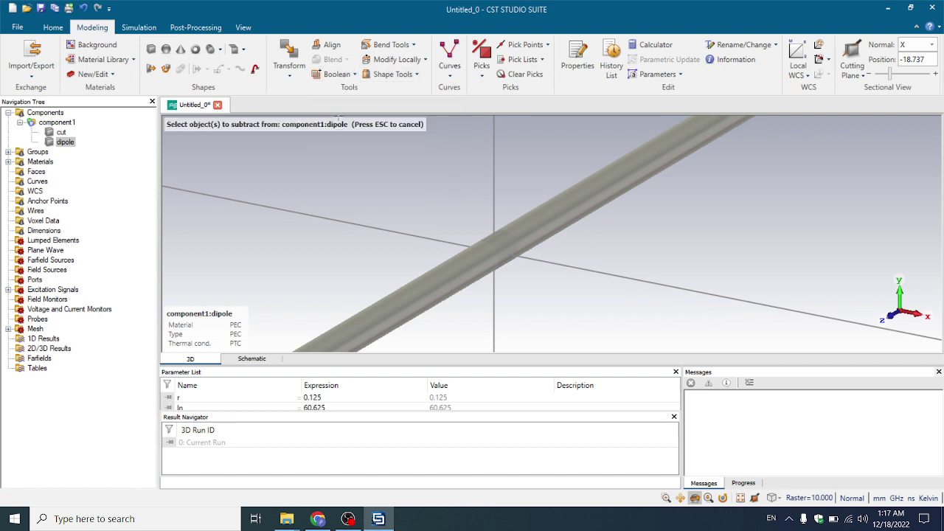
click(61, 132)
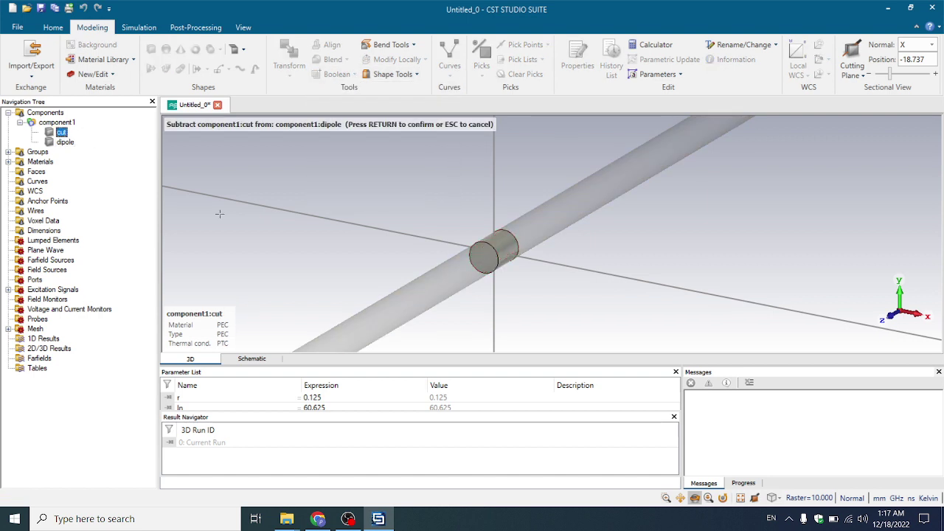
key(Return)
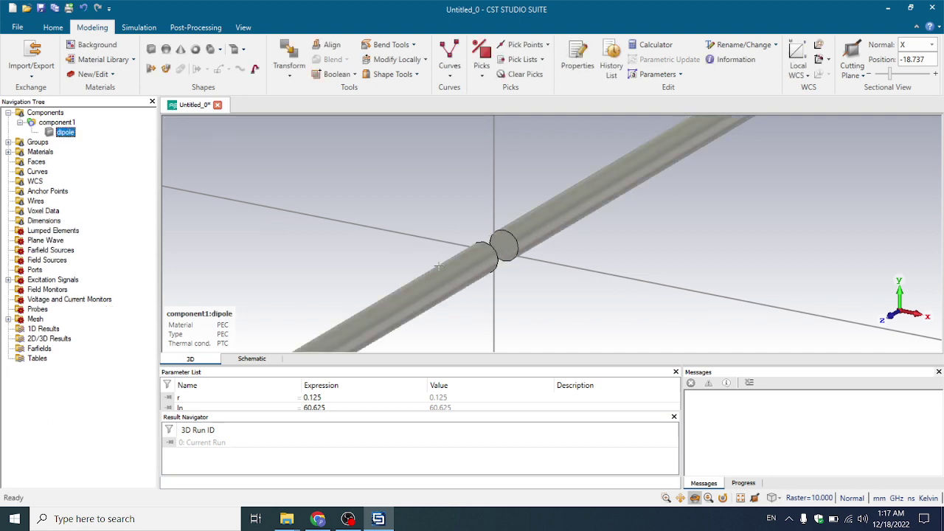
Pick the two circular end edges of the dipole arms that face each other across the feed gap
drag(438, 265, 357, 238)
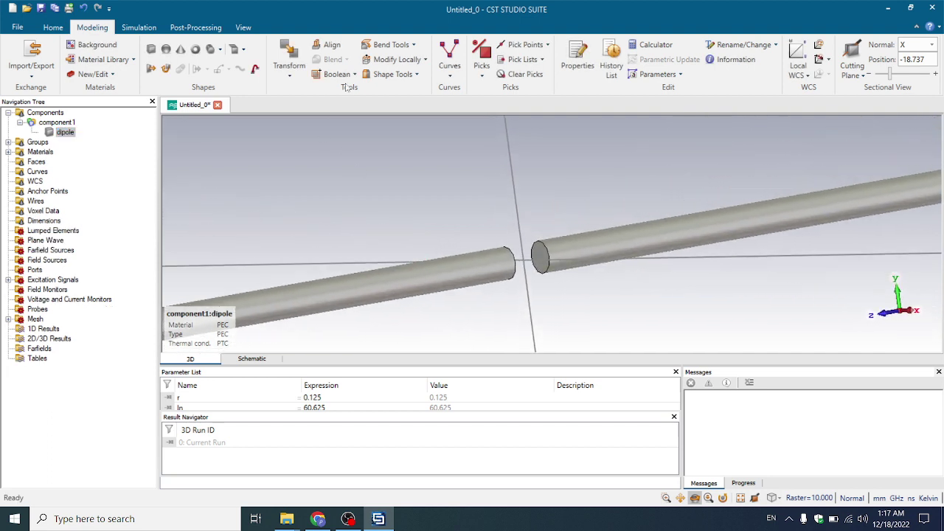
click(481, 66)
click(512, 160)
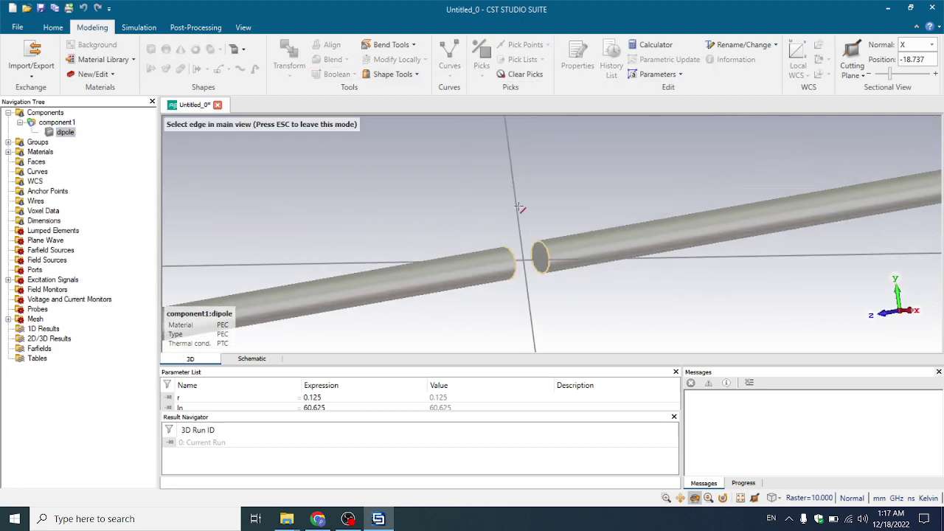
click(542, 253)
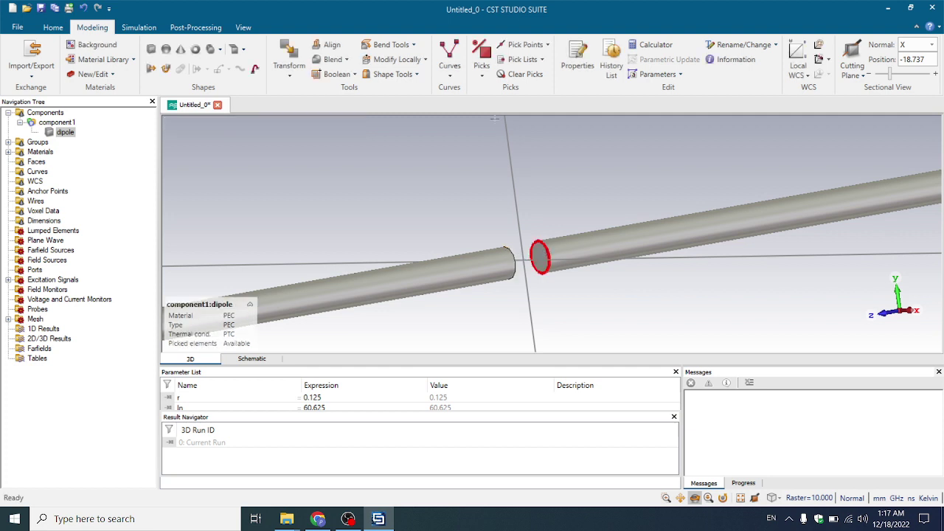
click(481, 67)
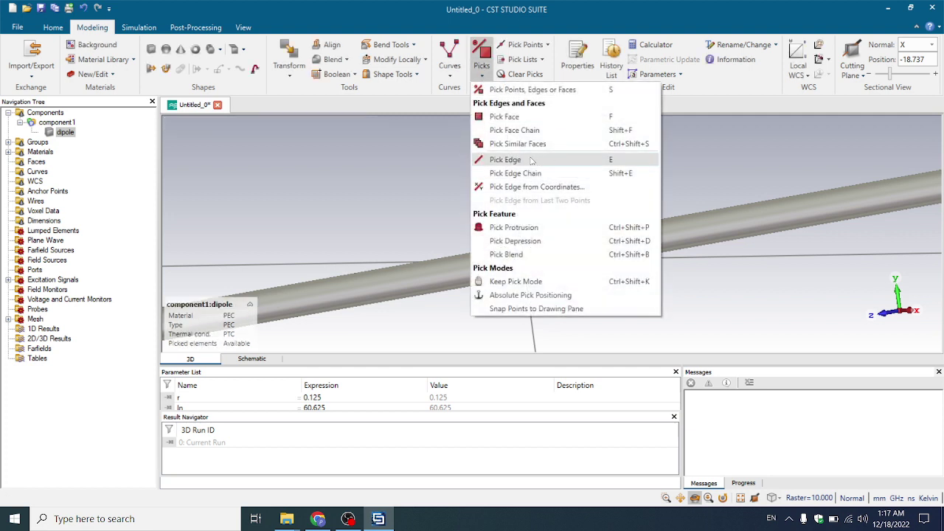
click(531, 160)
click(511, 263)
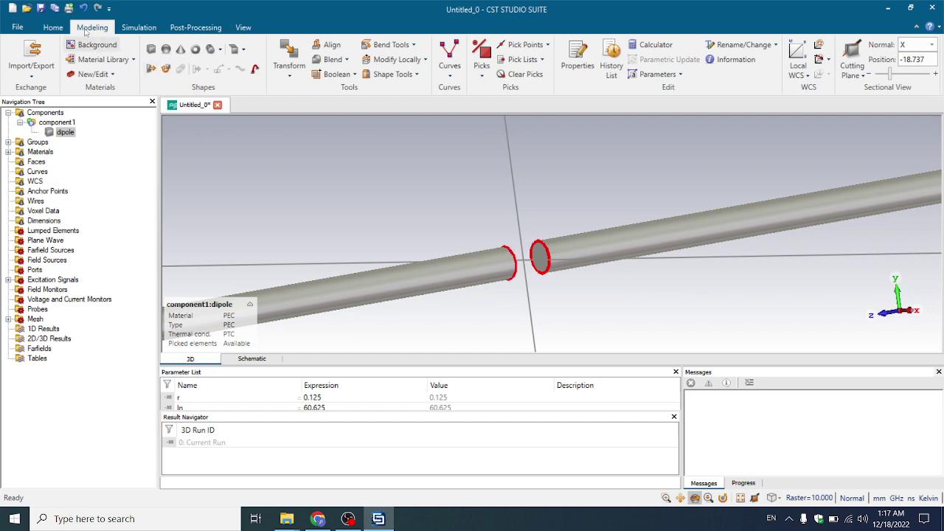
Create an S-parameter discrete face port with 50 ohm impedance between the two picked edges
click(137, 28)
click(121, 67)
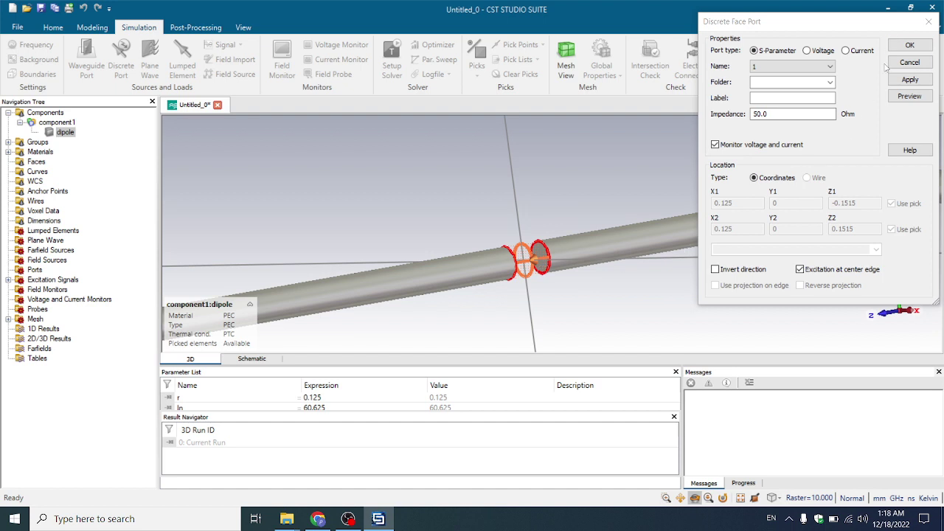
click(910, 80)
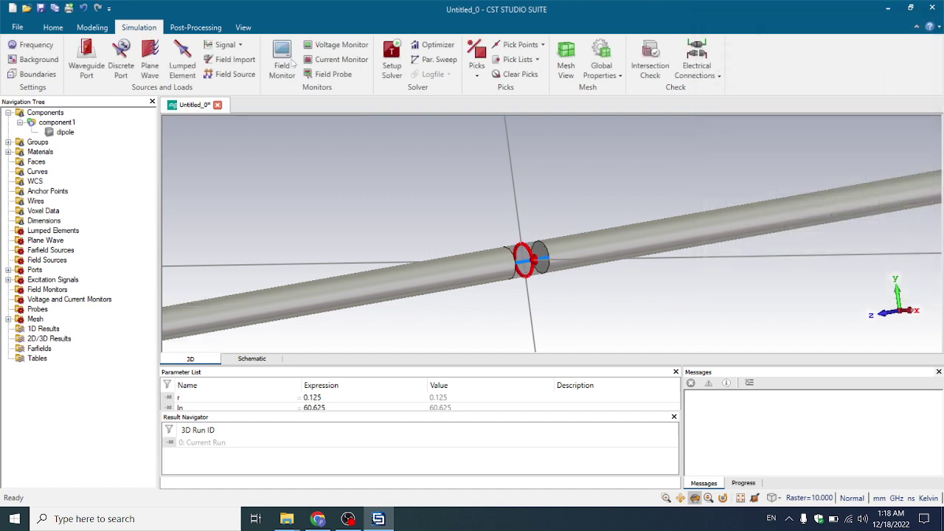
Add a Farfield/RCS field monitor at a frequency of 2.4 GHz
click(282, 59)
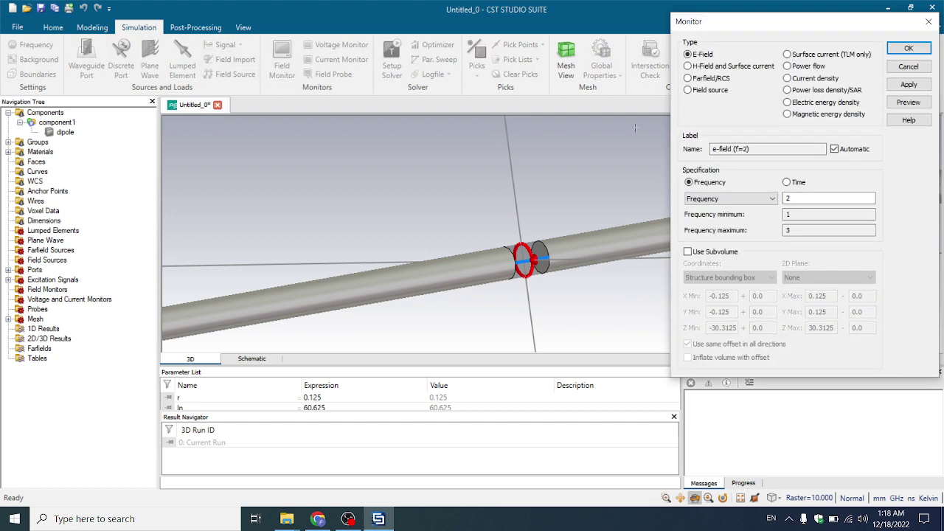
click(688, 77)
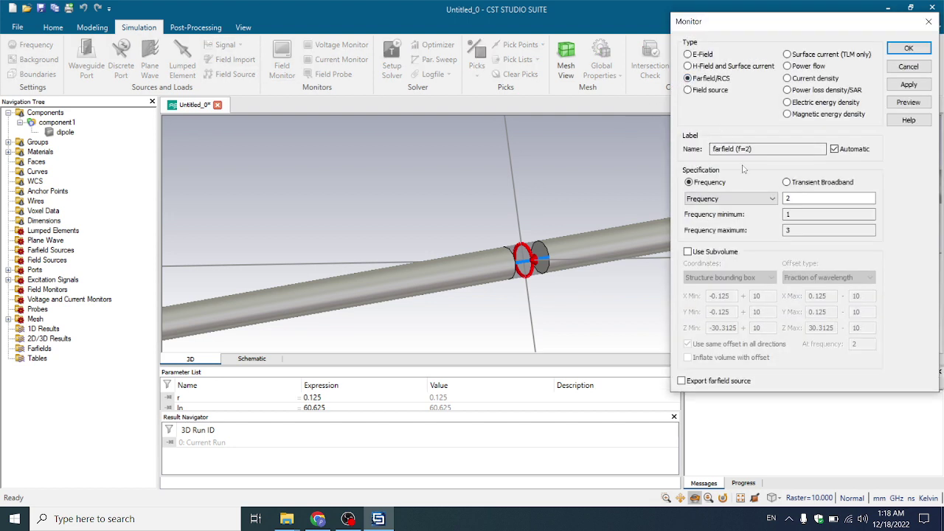
text(.)
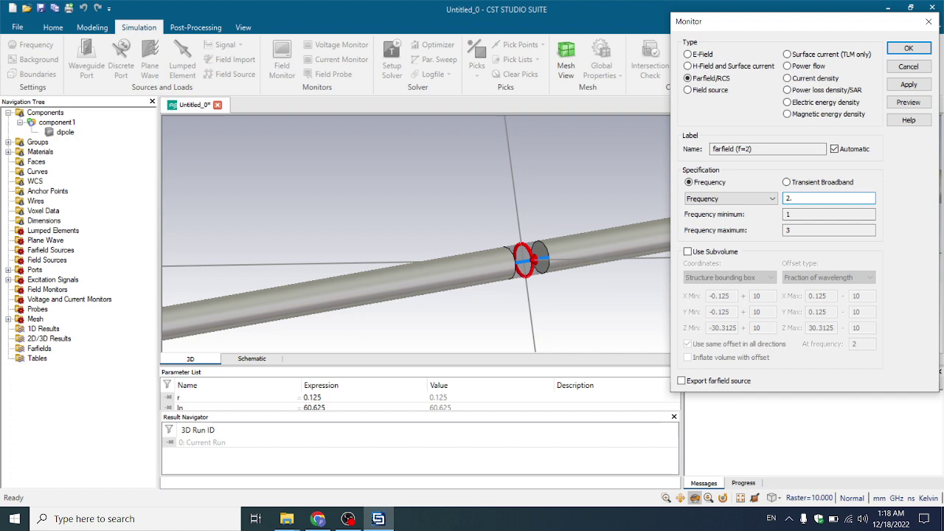
text(4)
click(908, 84)
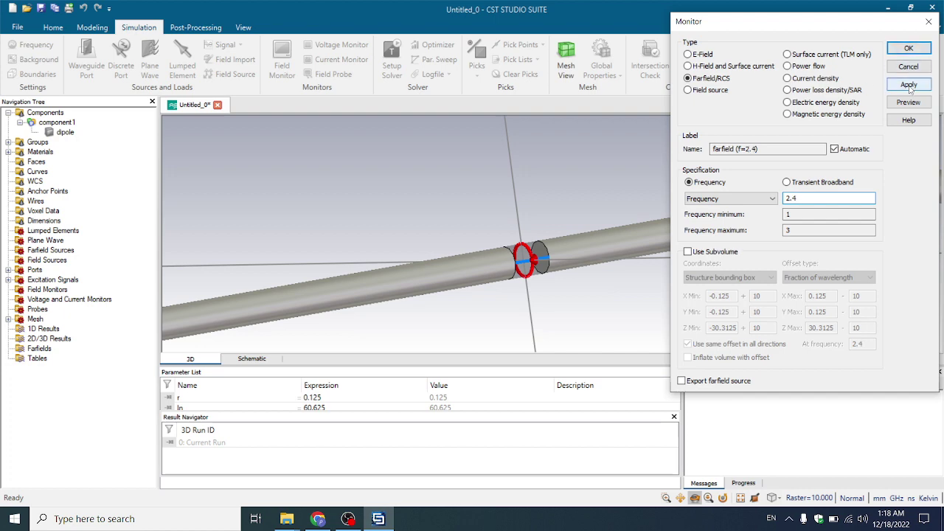
click(908, 49)
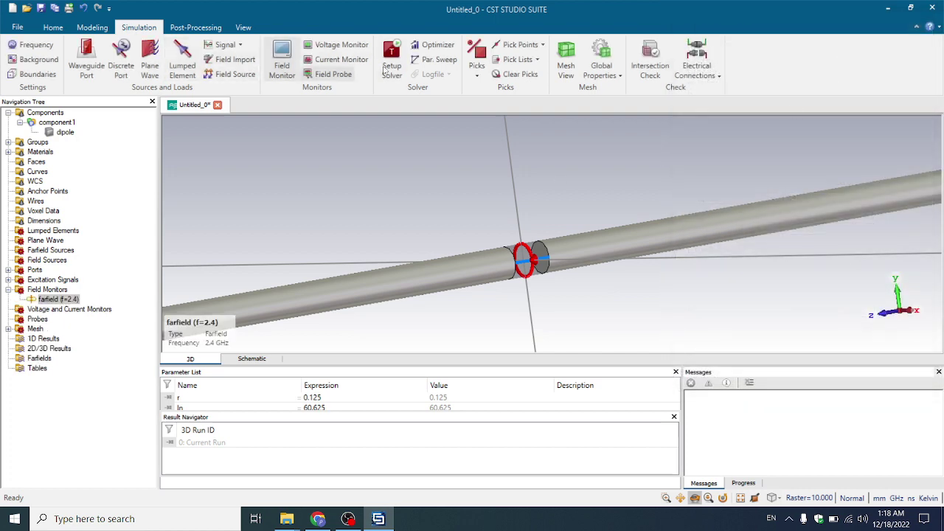
Start the time-domain solver for the dipole model
click(384, 68)
click(575, 152)
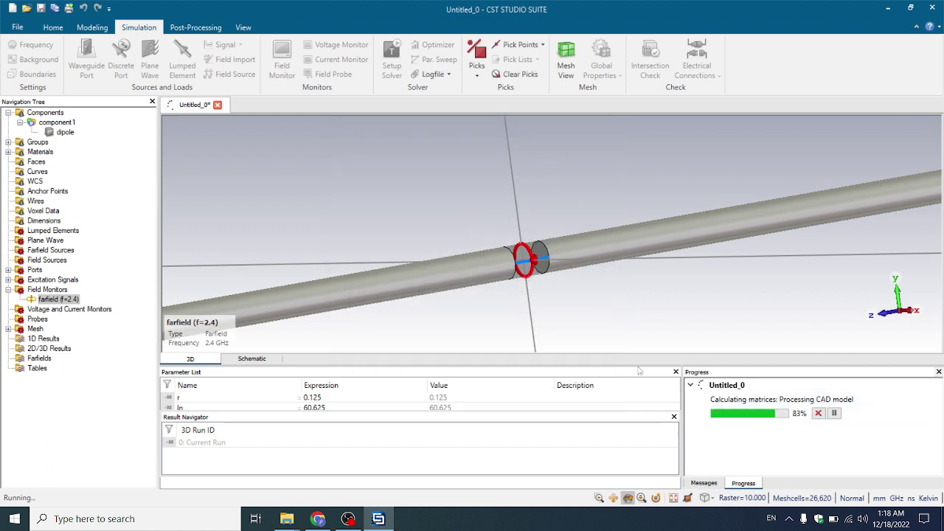
click(349, 520)
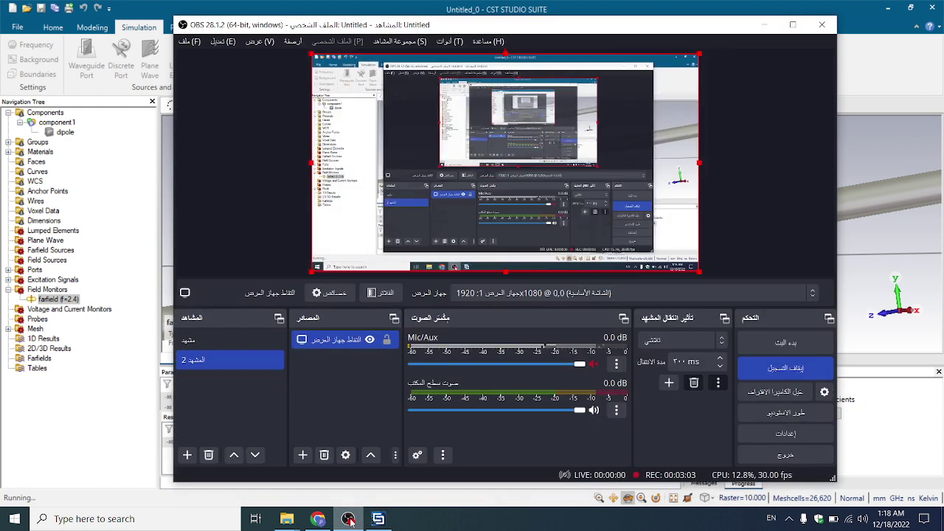
click(349, 520)
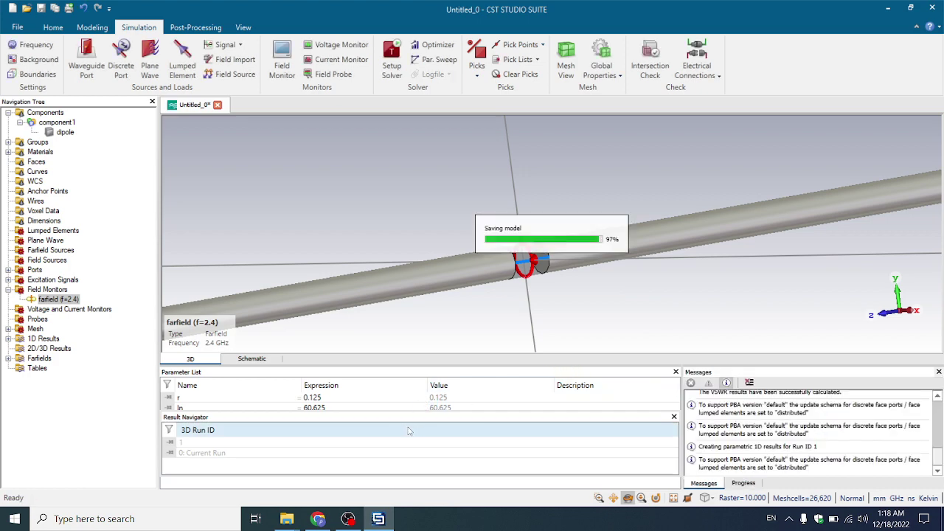
Display the S-parameter plot in the 1D results
click(9, 338)
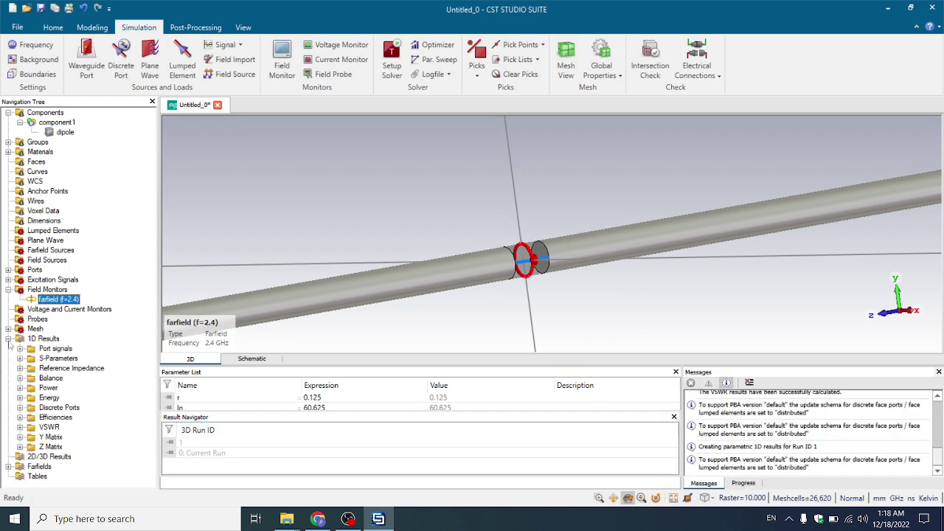
click(38, 358)
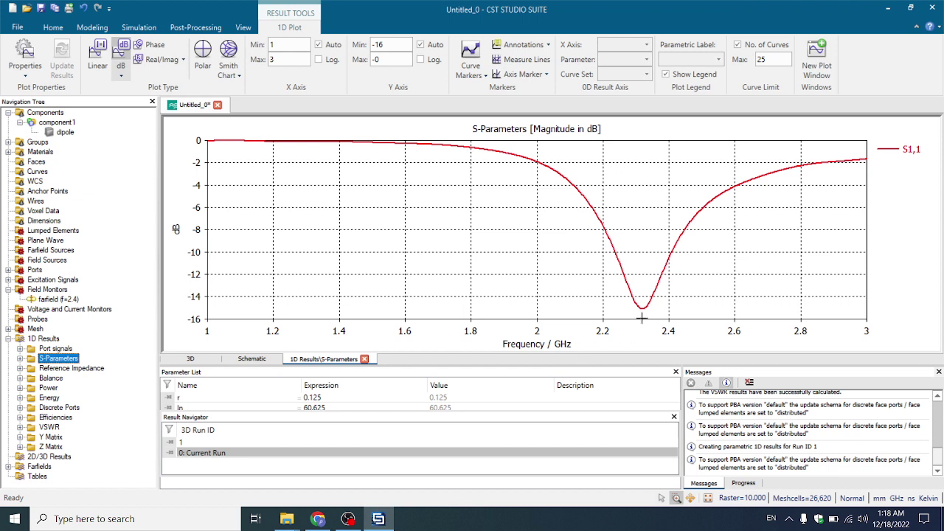
Set the dipole length parameter ln to 58.5 and rerun the simulation from the 3D model view
double_click(319, 407)
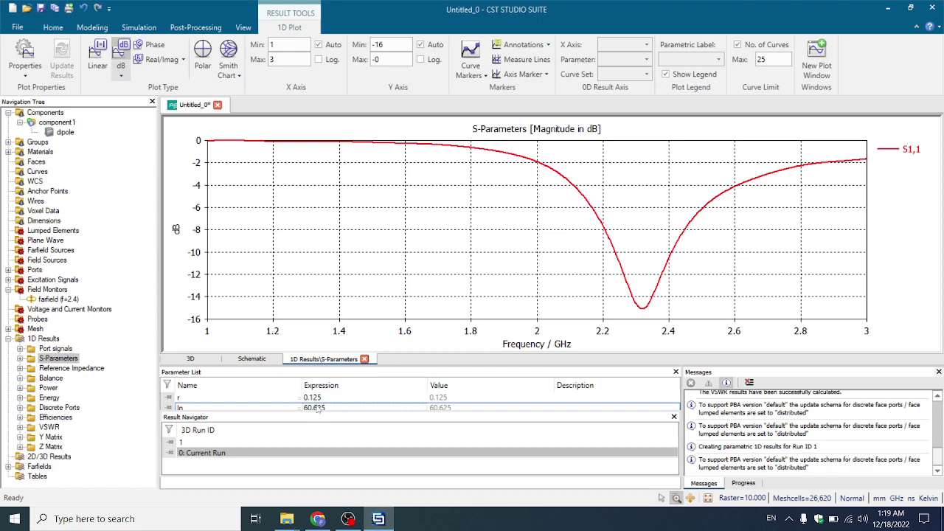
text(58.5)
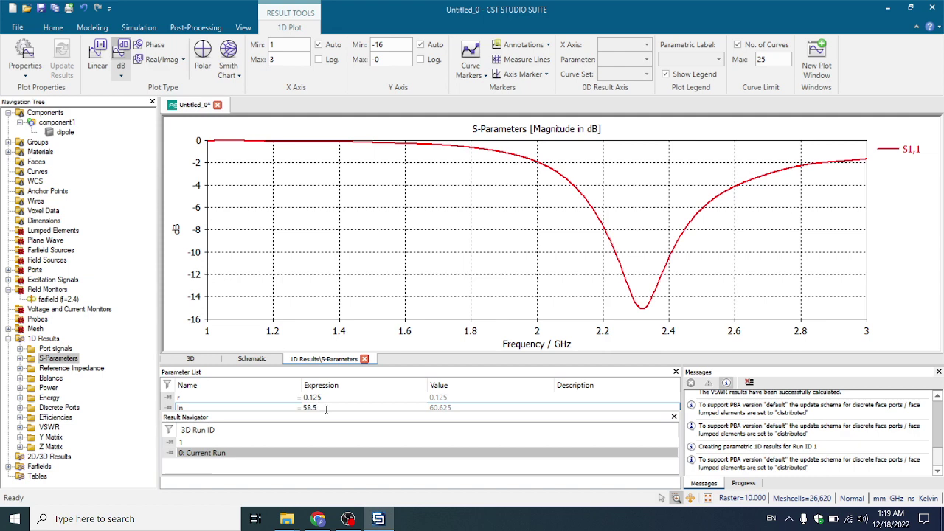
key(Return)
click(396, 313)
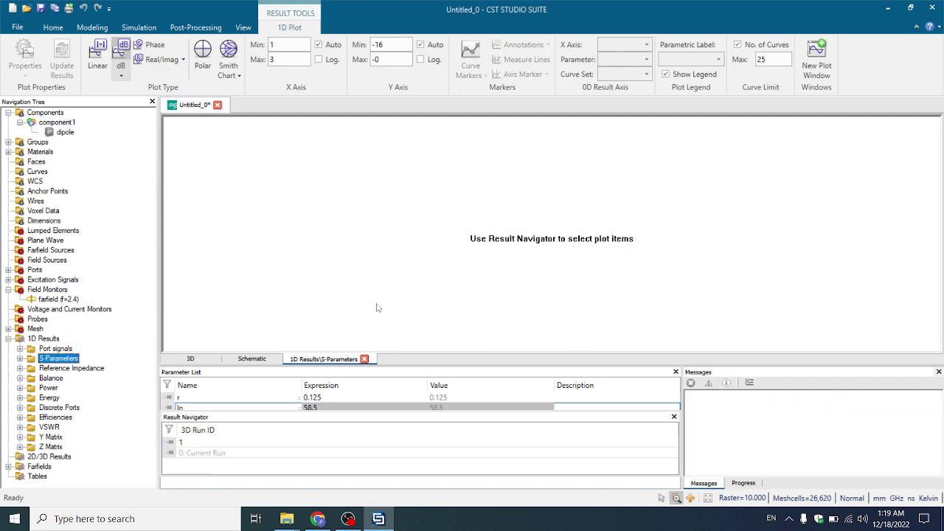
click(245, 360)
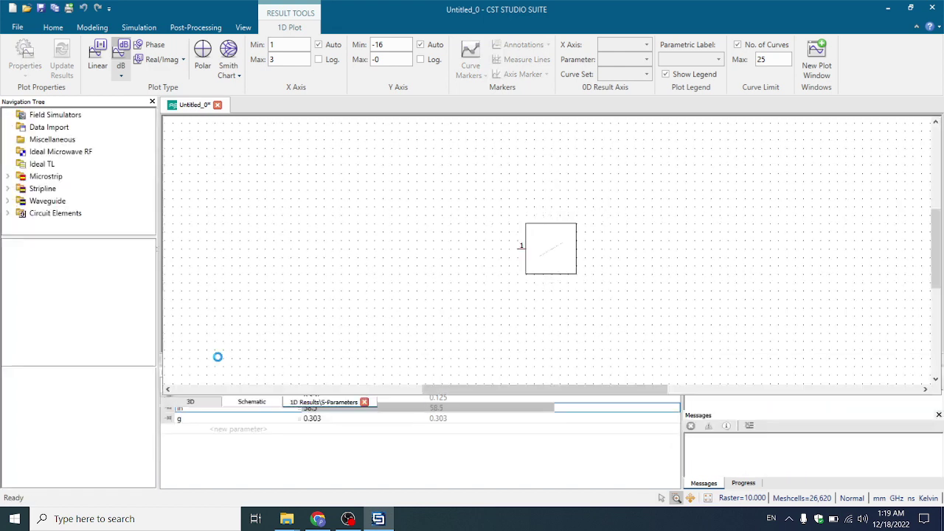
click(190, 359)
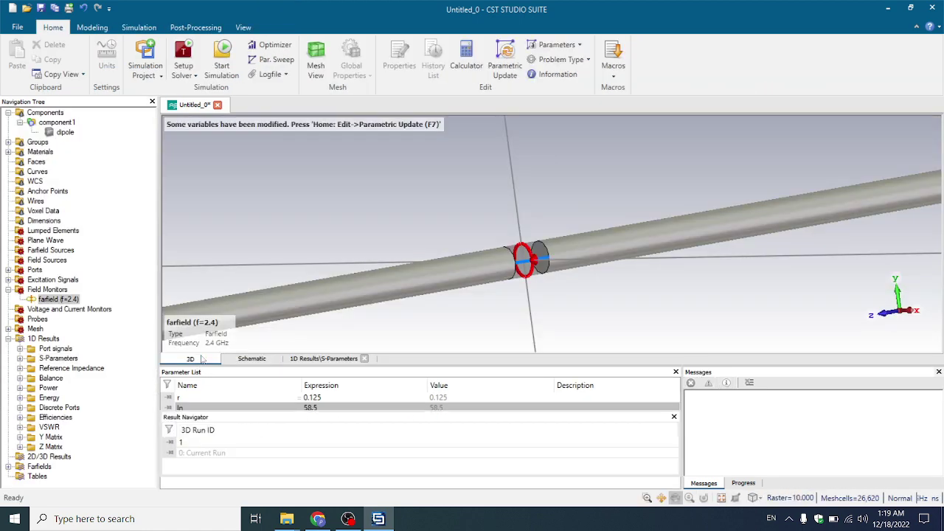
click(222, 66)
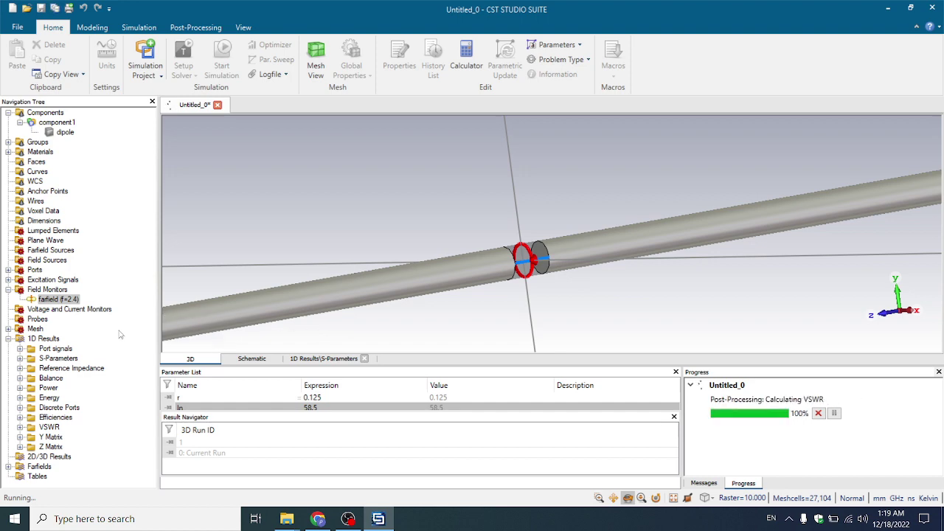
Plot the S1,1 results and place a curve marker on the ln = 58.5 curve at about 2.32 GHz
click(20, 358)
click(51, 368)
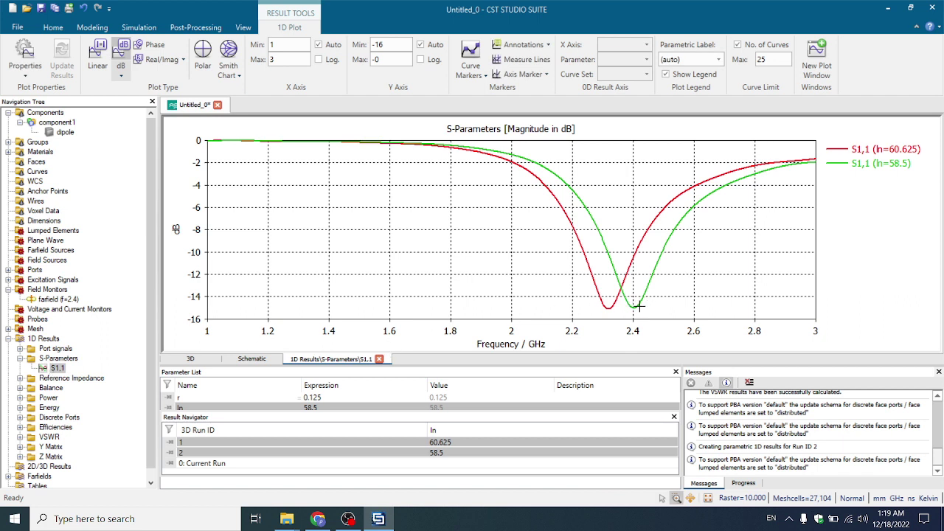
click(484, 75)
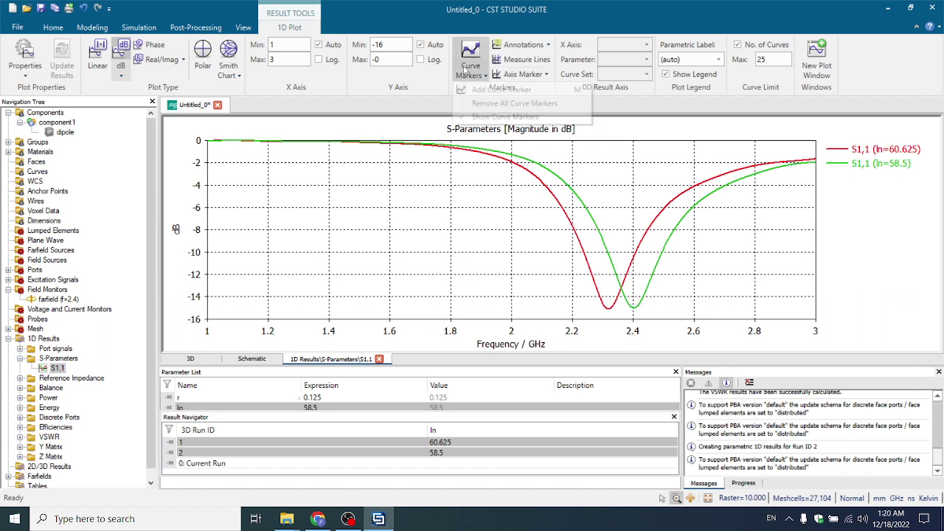
click(516, 84)
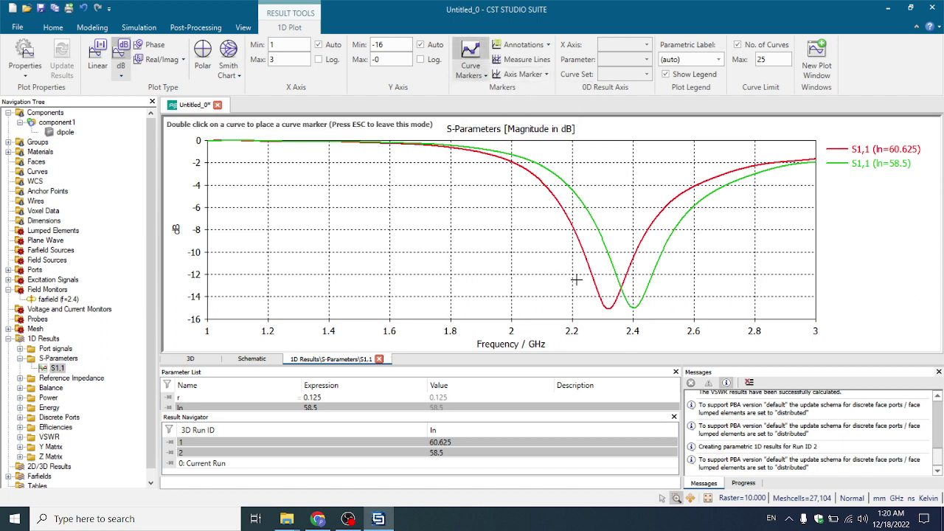
double_click(607, 253)
Place a second curve marker on the rising side of the ln = 58.5 curve at about 2.50 GHz
click(478, 76)
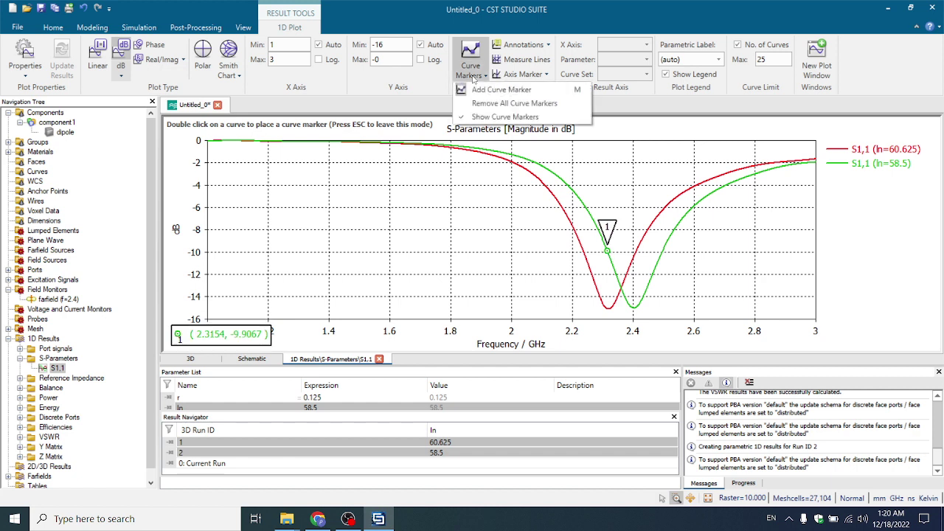
click(500, 89)
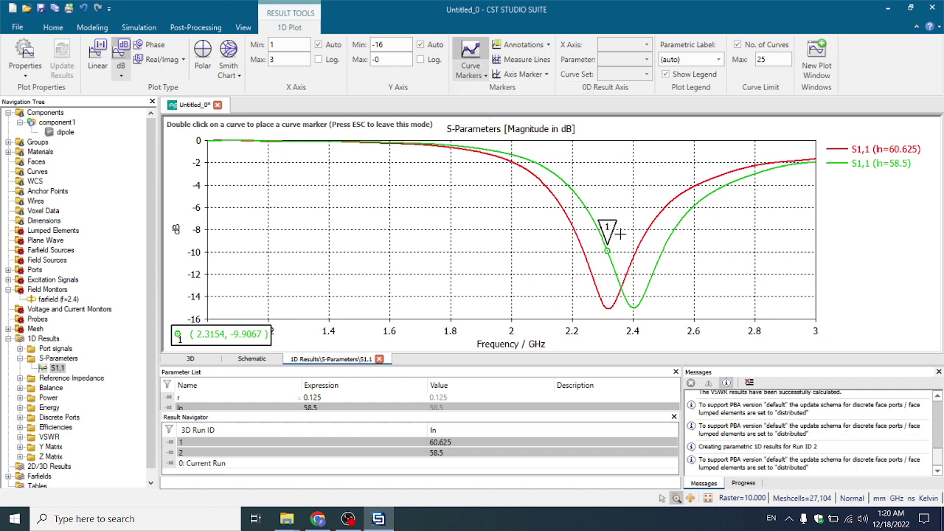
double_click(662, 250)
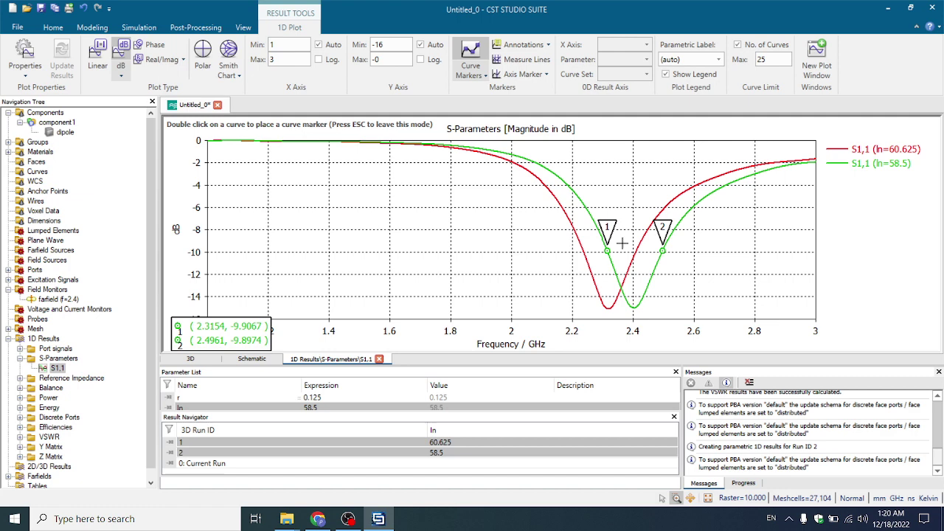
Calculate the bandwidth between the two curve markers with the built-in calculator, using the expression 2.4961-2.3154
click(197, 28)
click(125, 28)
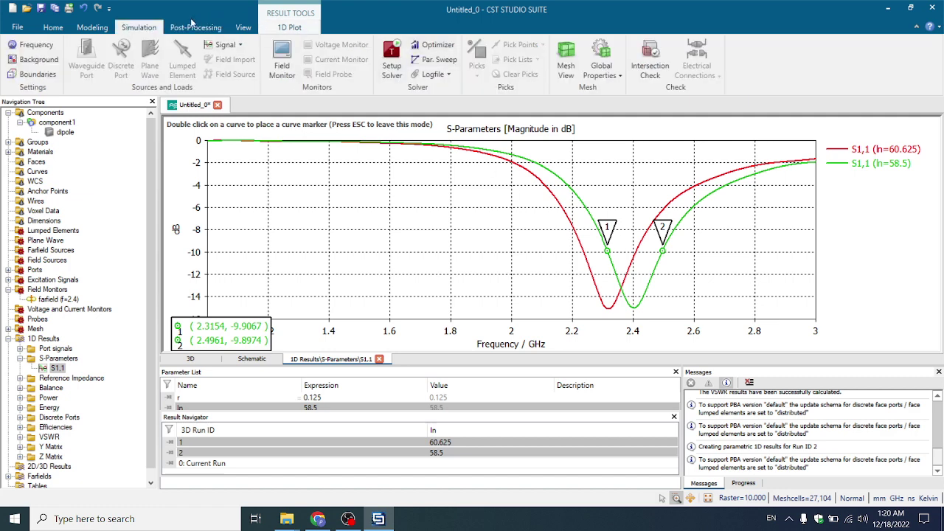
click(92, 27)
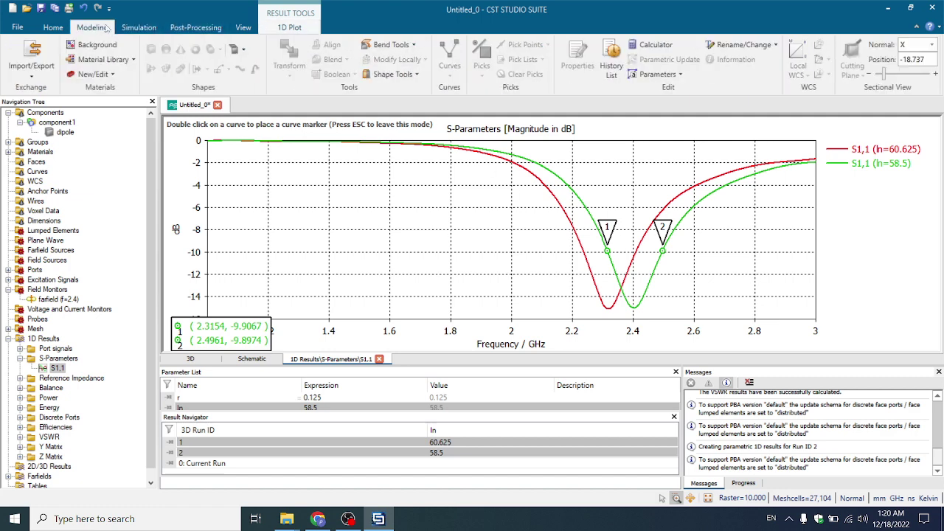
click(654, 45)
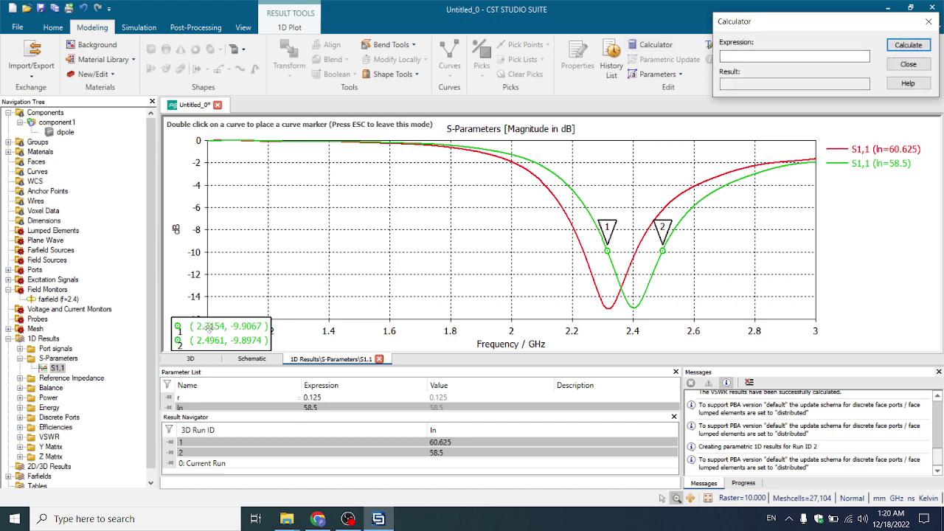
click(740, 56)
text(2.4961-2.3154)
key(Return)
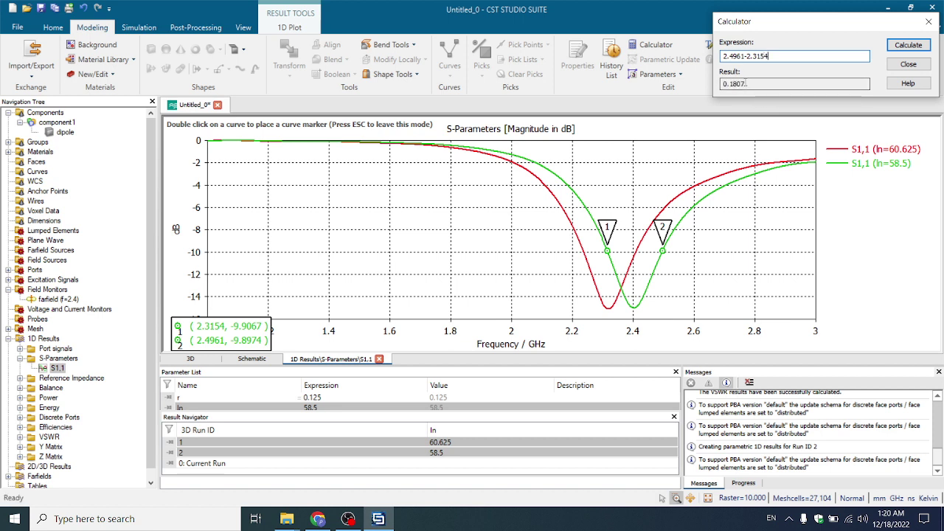
double_click(740, 85)
click(779, 57)
key(BackSpace)
key(BackSpace)
key(BackSpace)
key(BackSpace)
key(BackSpace)
key(BackSpace)
key(BackSpace)
key(BackSpace)
key(BackSpace)
key(BackSpace)
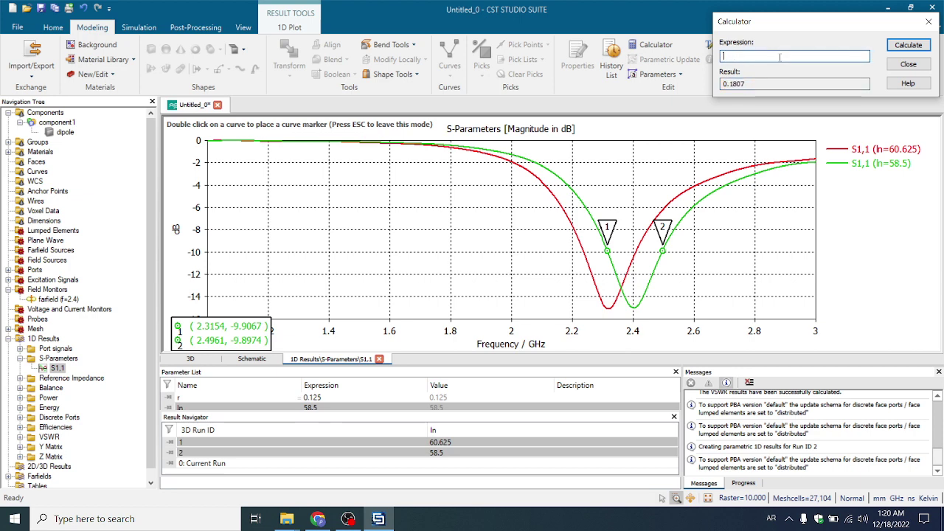
text(s>)
text(ls>s)
text(ب)
text( س)
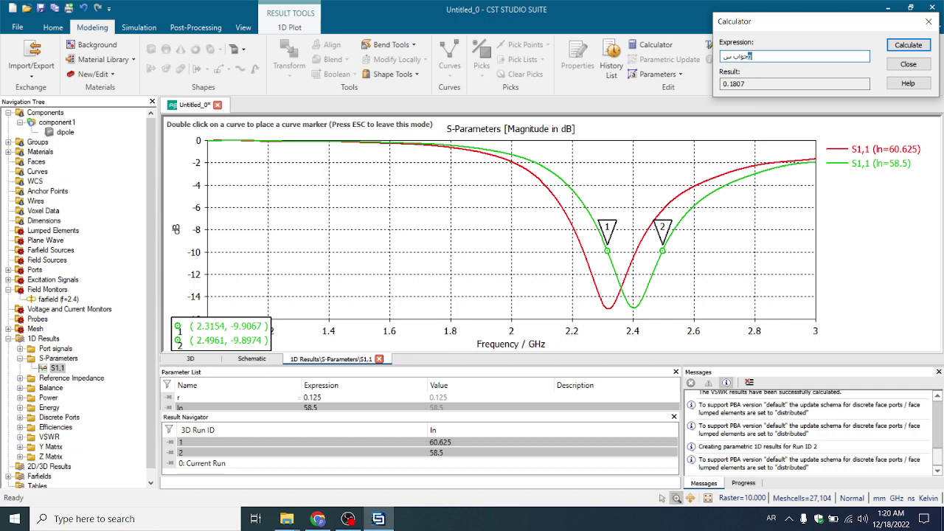
text(ؤال الاول هو)
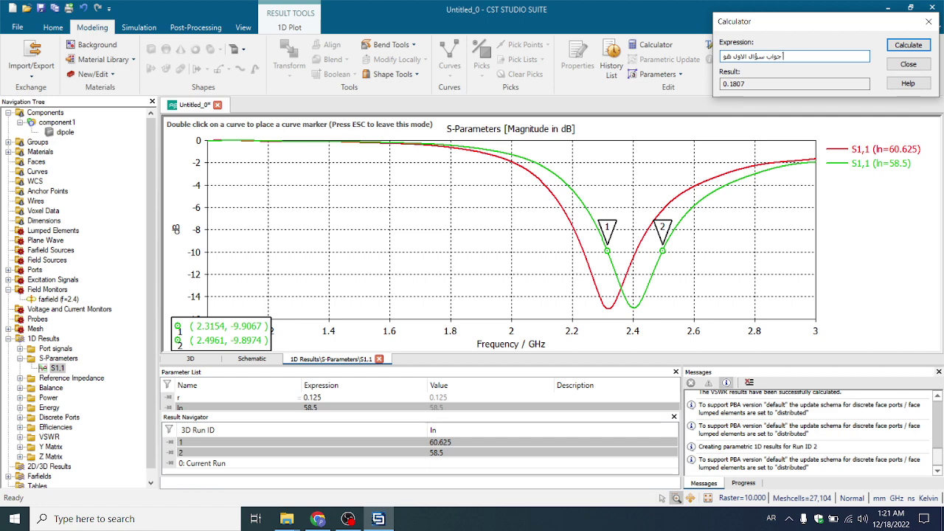
text(1)
text(--)
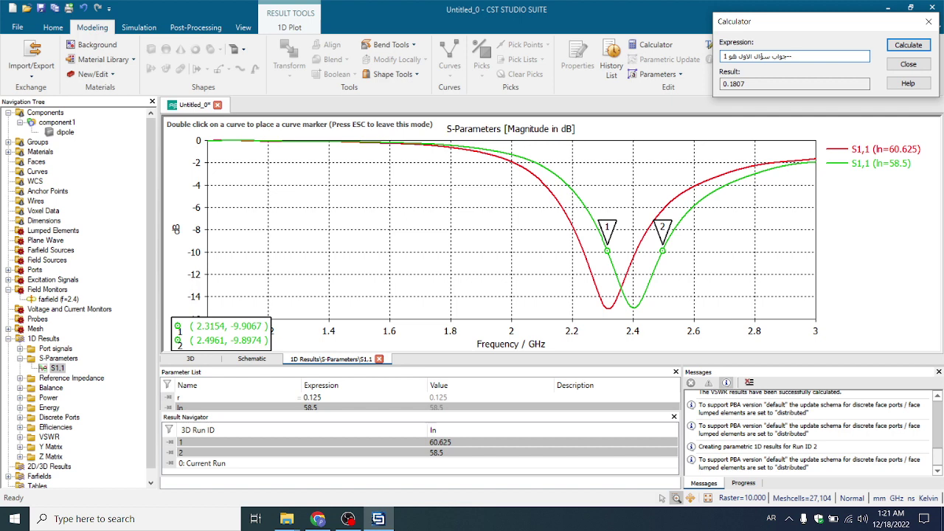
text(3)
key(BackSpace)
key(BackSpace)
key(BackSpace)
key(BackSpace)
key(BackSpace)
key(BackSpace)
key(BackSpace)
key(BackSpace)
key(BackSpace)
key(BackSpace)
key(BackSpace)
key(BackSpace)
key(BackSpace)
key(BackSpace)
key(BackSpace)
key(BackSpace)
key(BackSpace)
key(BackSpace)
key(BackSpace)
key(BackSpace)
key(BackSpace)
key(BackSpace)
text(جواب الثاني)
click(738, 84)
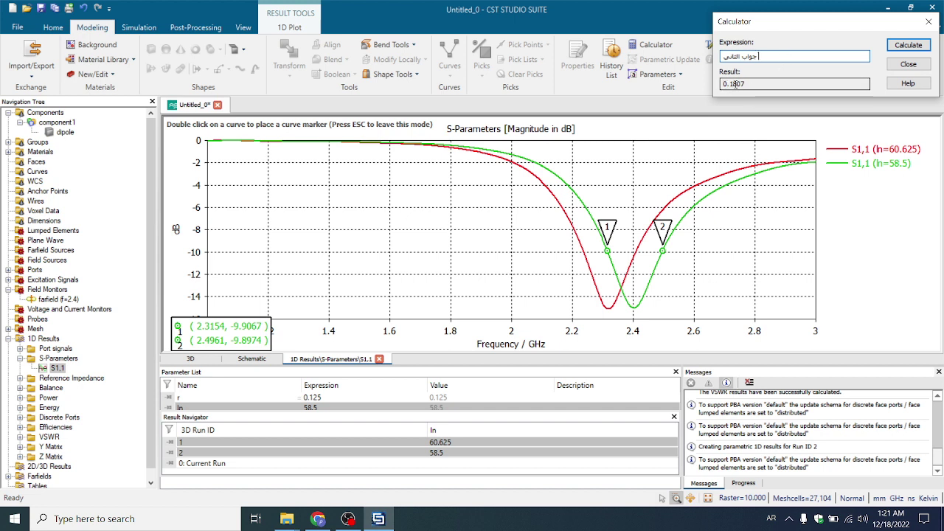
click(769, 56)
key(BackSpace)
key(BackSpace)
key(BackSpace)
key(BackSpace)
key(BackSpace)
key(BackSpace)
key(BackSpace)
key(BackSpace)
key(BackSpace)
key(BackSpace)
key(BackSpace)
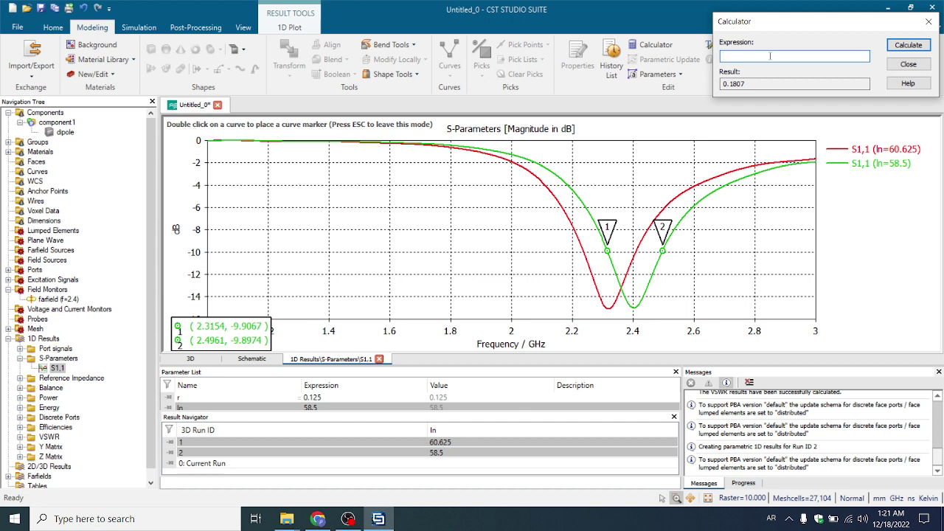
text(جواب هيرتز)
key(BackSpace)
key(BackSpace)
key(BackSpace)
key(BackSpace)
key(BackSpace)
key(BackSpace)
key(BackSpace)
key(BackSpace)
key(BackSpace)
key(BackSpace)
text(جواب الثالث والرابع هو نراه)
key(BackSpace)
key(BackSpace)
key(BackSpace)
key(BackSpace)
key(BackSpace)
key(BackSpace)
key(BackSpace)
key(BackSpace)
key(BackSpace)
key(BackSpace)
key(BackSpace)
key(BackSpace)
key(BackSpace)
key(BackSpace)
key(BackSpace)
key(BackSpace)
key(BackSpace)
key(BackSpace)
key(BackSpace)
key(BackSpace)
Close the calculator and display the 3D farfield result farfield (f=2.4) [1]
click(908, 65)
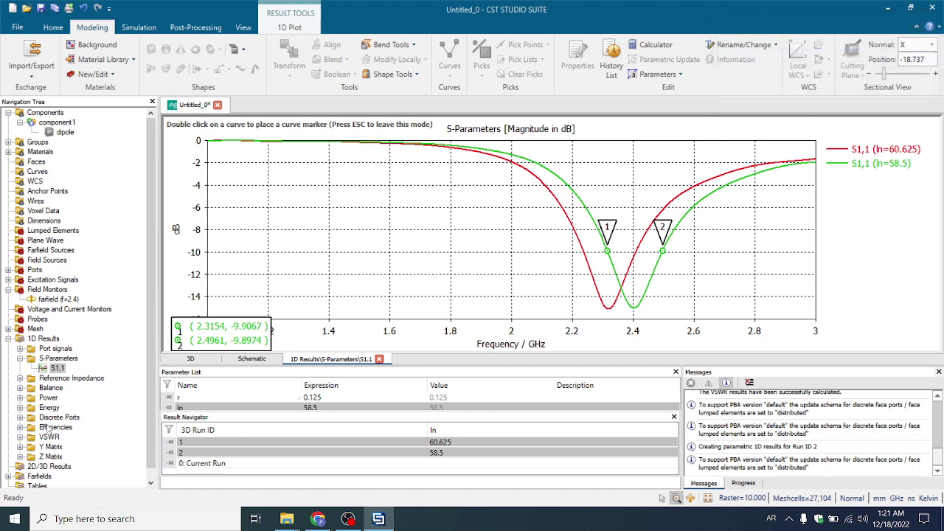
scroll(30, 471, down, 1)
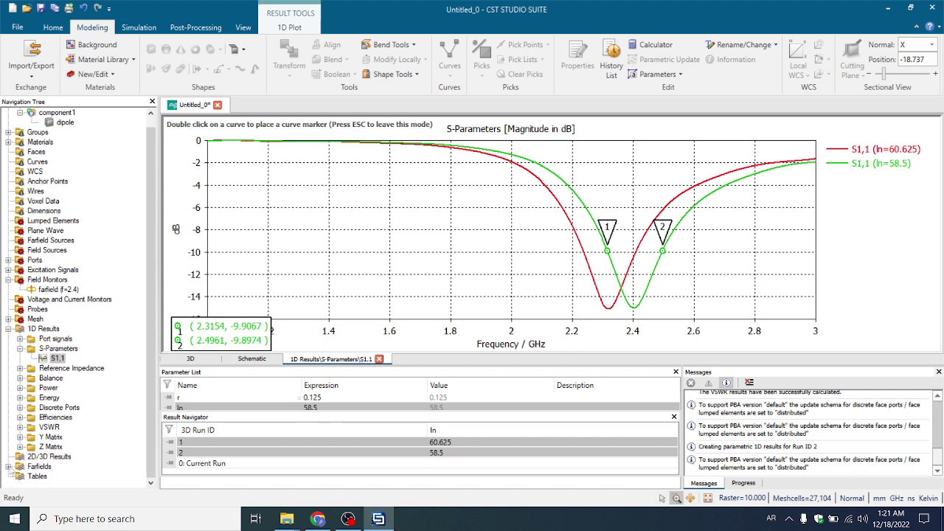
click(9, 467)
scroll(29, 472, down, 2)
click(59, 469)
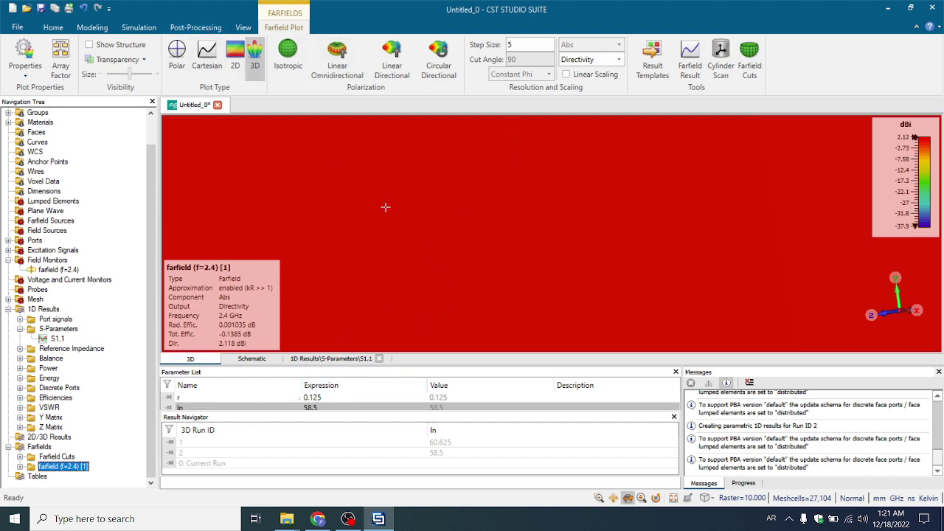
click(146, 29)
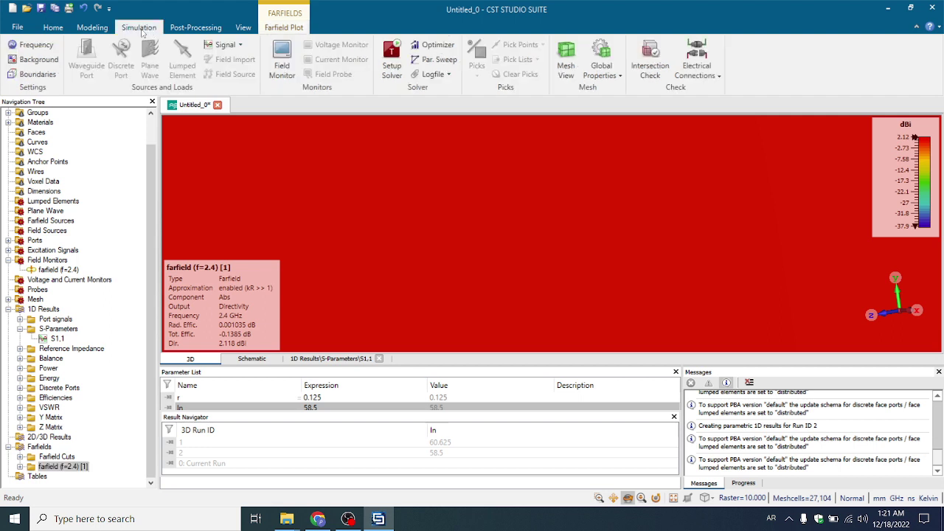
click(105, 31)
click(656, 44)
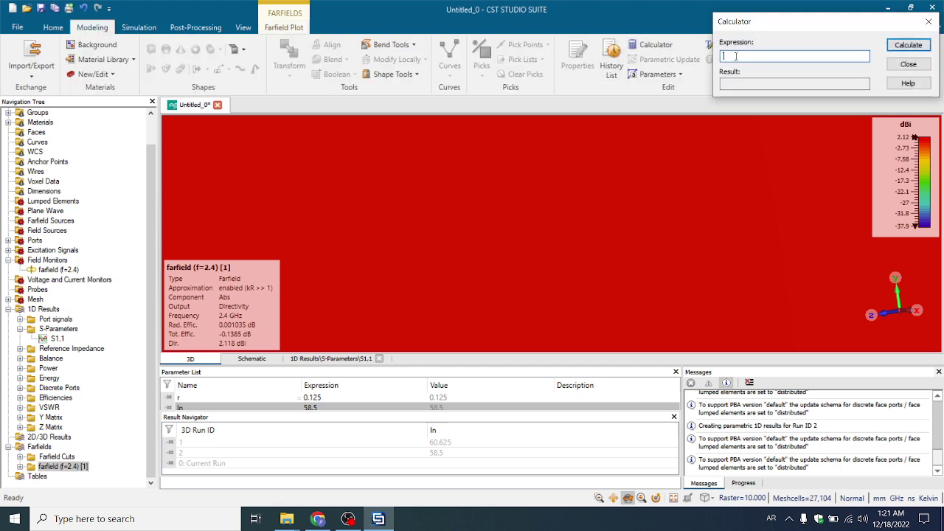
text(اسيبس)
key(BackSpace)
key(BackSpace)
key(BackSpace)
key(BackSpace)
key(BackSpace)
key(BackSpace)
key(BackSpace)
key(BackSpace)
key(BackSpace)
click(897, 67)
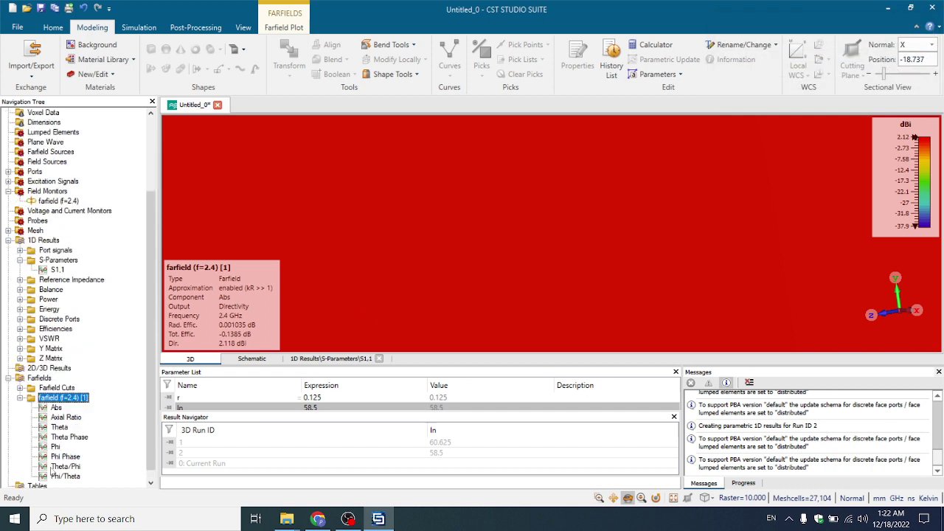
Bring the whole 3D farfield pattern into view and apply Gain (IEEE) as its plot mode
scroll(371, 281, down, 5)
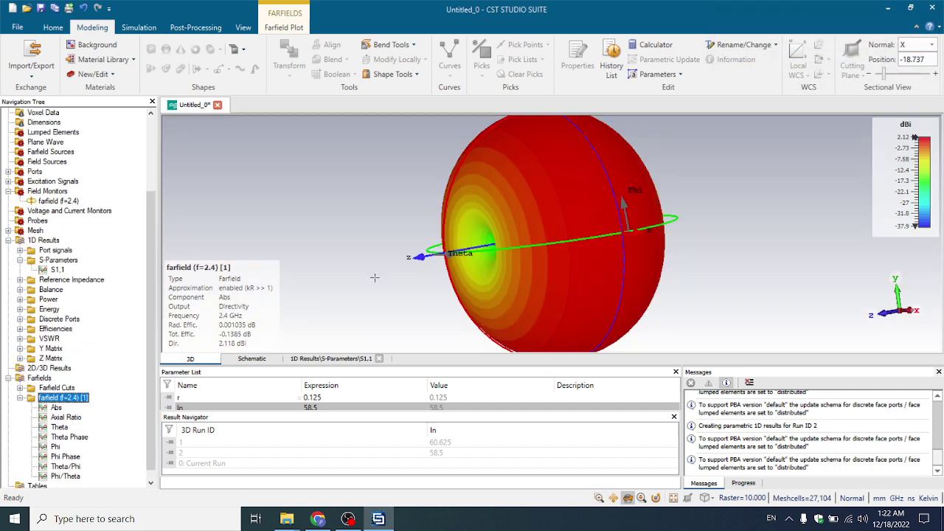
scroll(526, 251, up, 3)
scroll(526, 251, down, 3)
drag(525, 251, 581, 267)
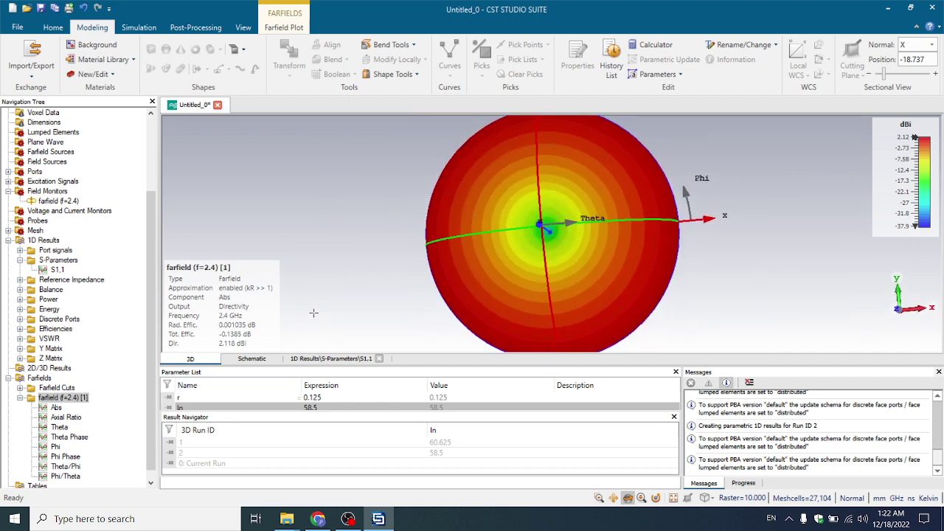
double_click(548, 231)
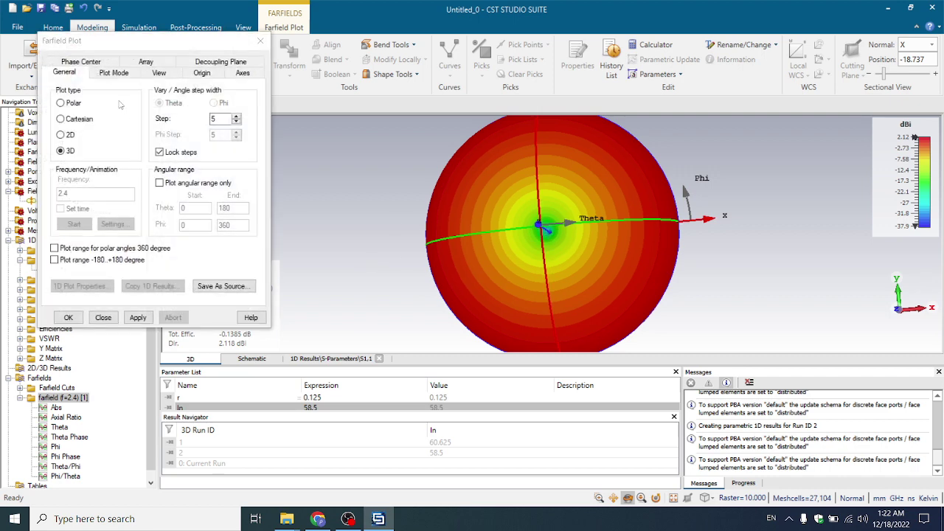
click(114, 72)
click(101, 105)
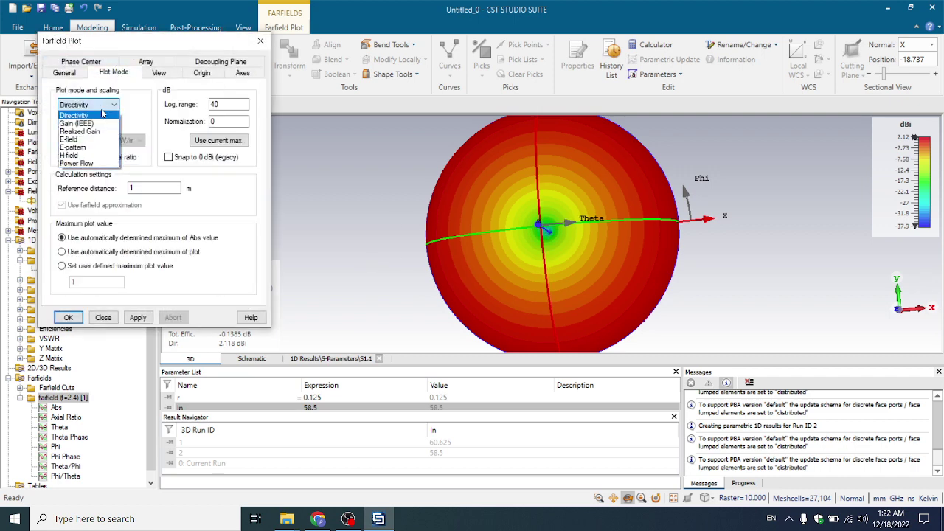
click(87, 124)
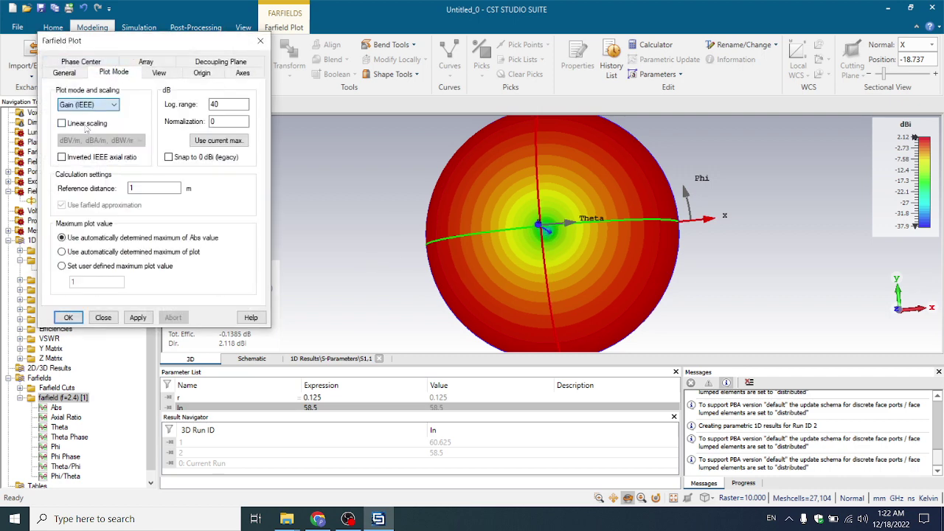
click(135, 318)
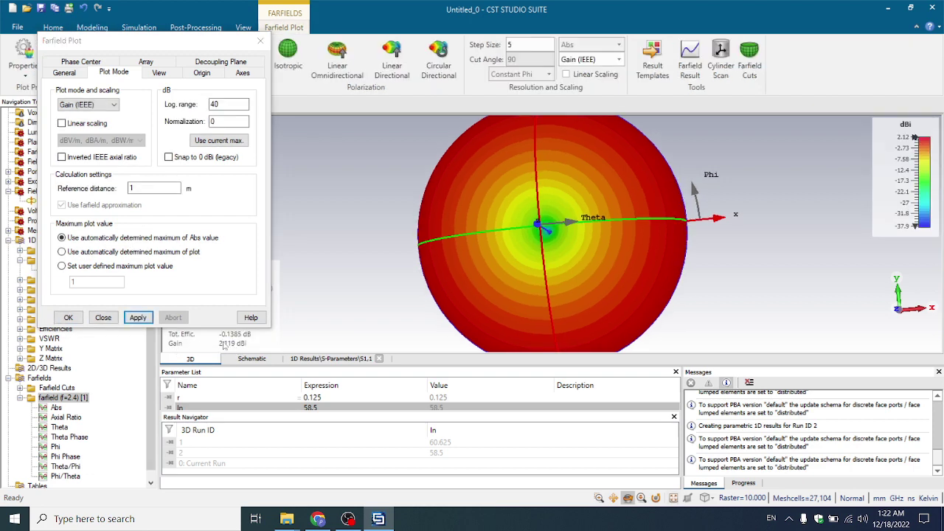
Apply Realized Gain as the farfield plot mode and close the plot settings
click(88, 105)
click(98, 138)
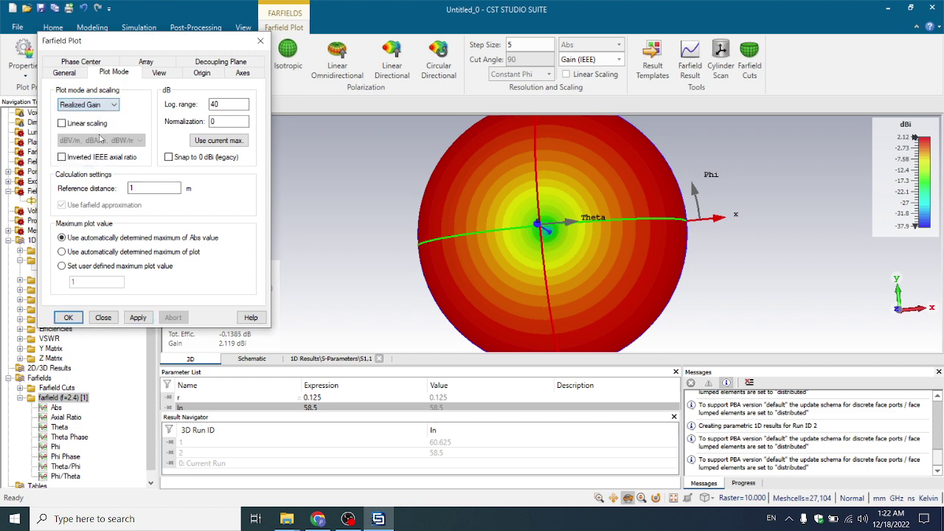
click(140, 318)
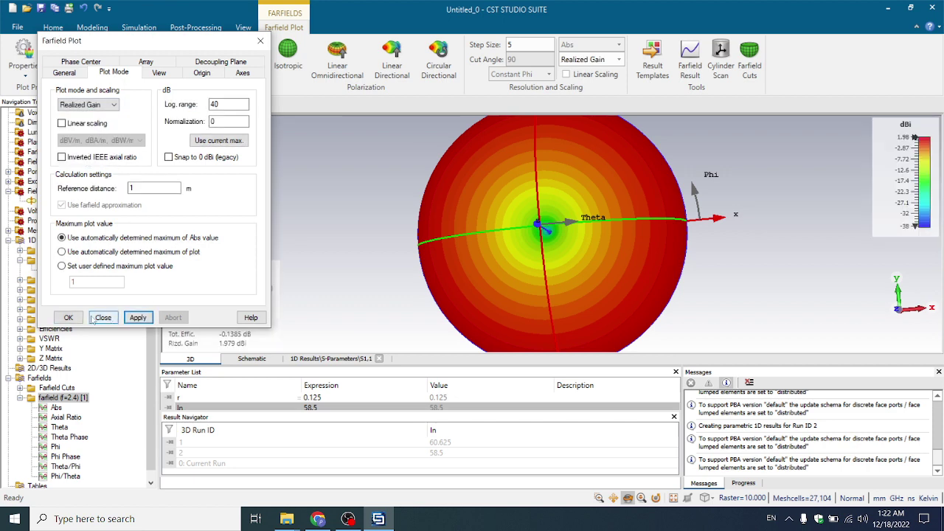
click(96, 318)
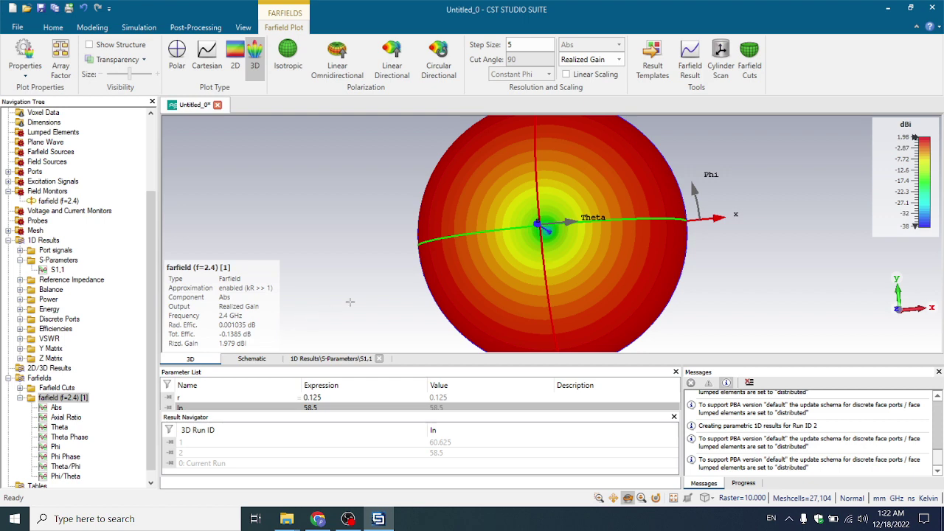
scroll(501, 262, up, 1)
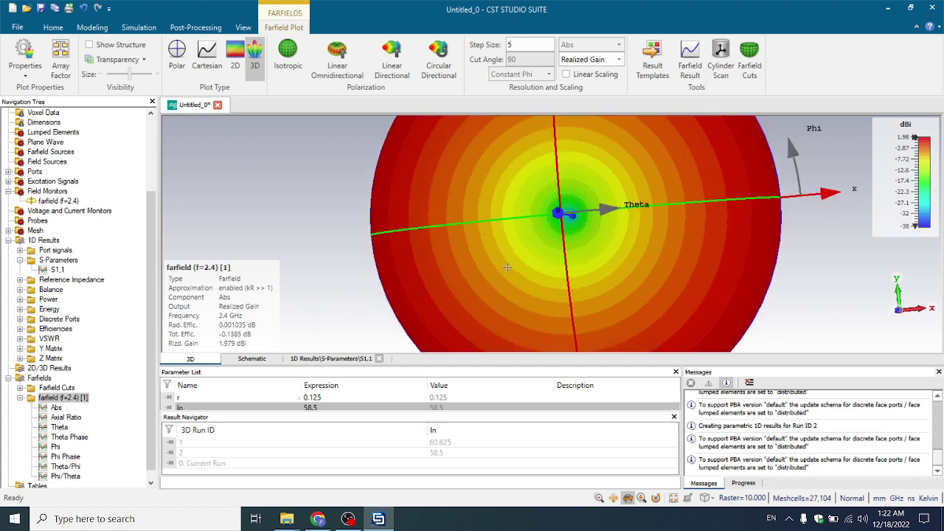
scroll(506, 266, down, 3)
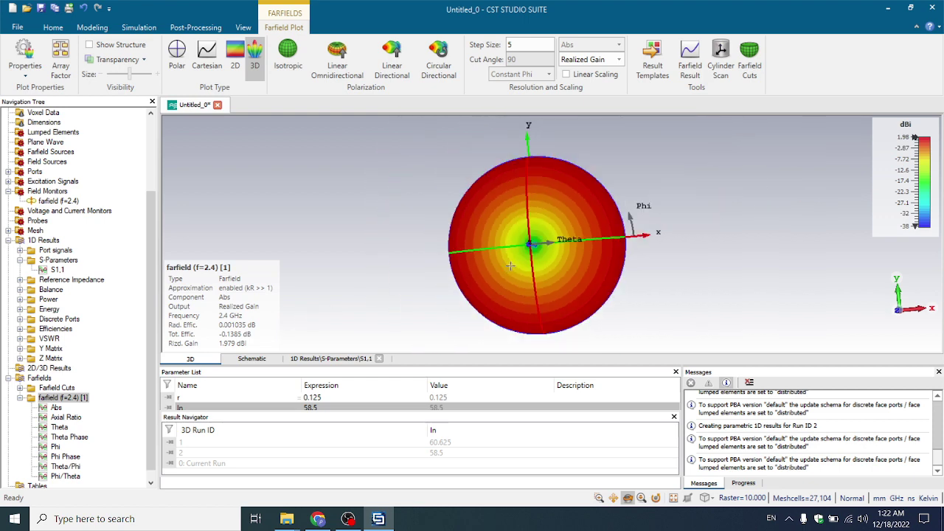
right_click(496, 240)
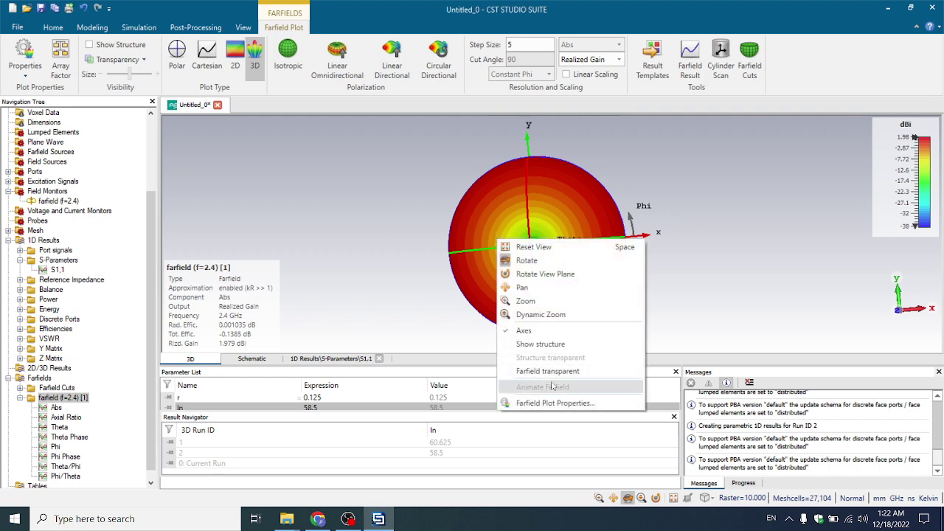
click(407, 236)
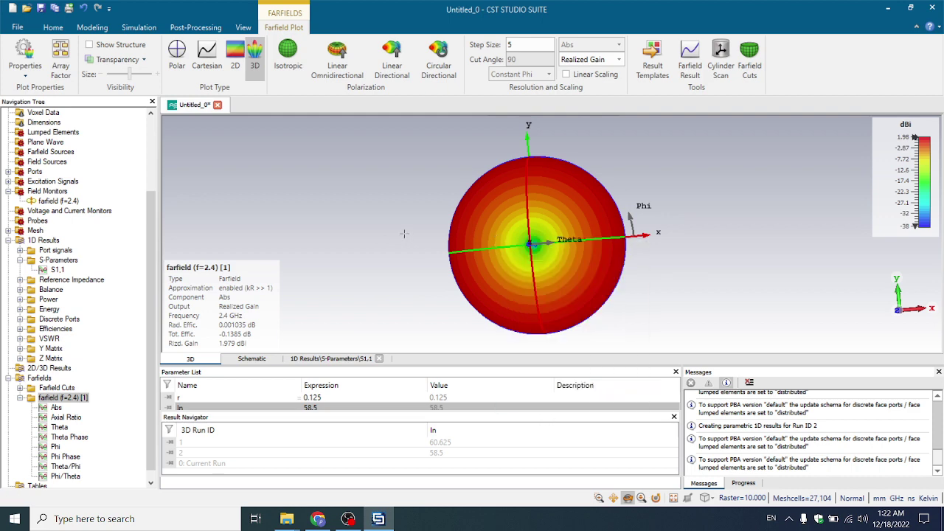
right_click(373, 209)
click(352, 213)
right_click(361, 217)
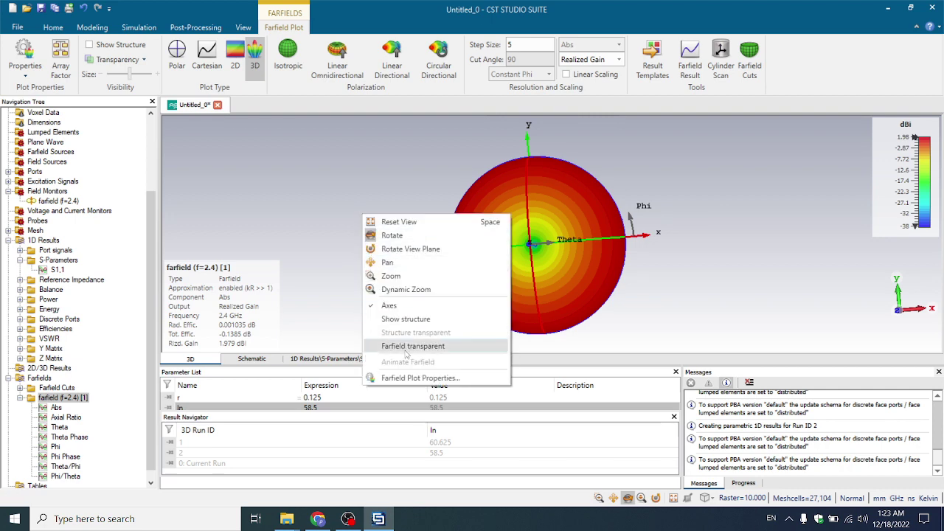
click(418, 378)
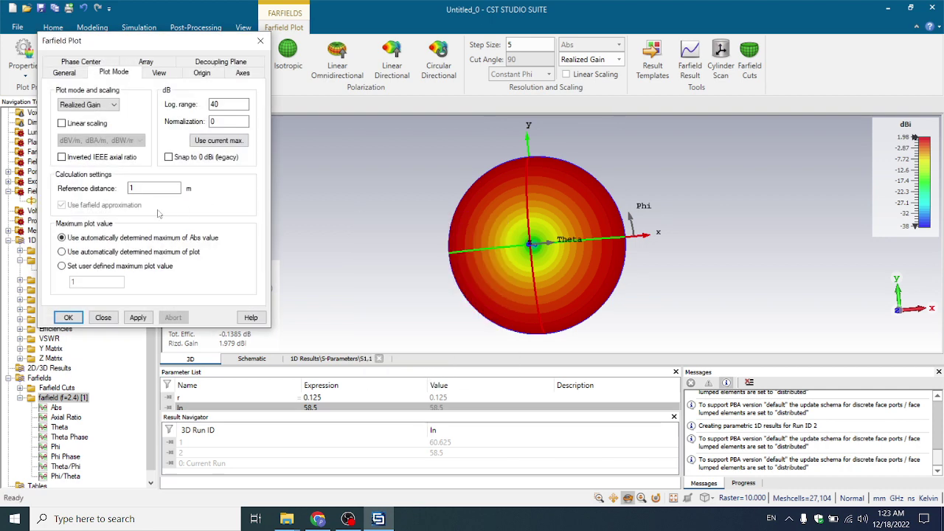
click(146, 63)
click(112, 65)
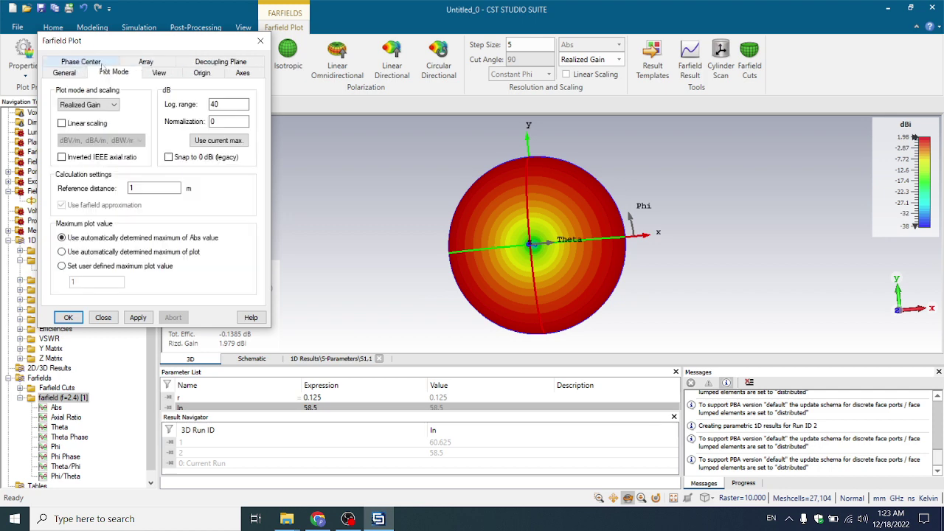
click(65, 72)
click(260, 41)
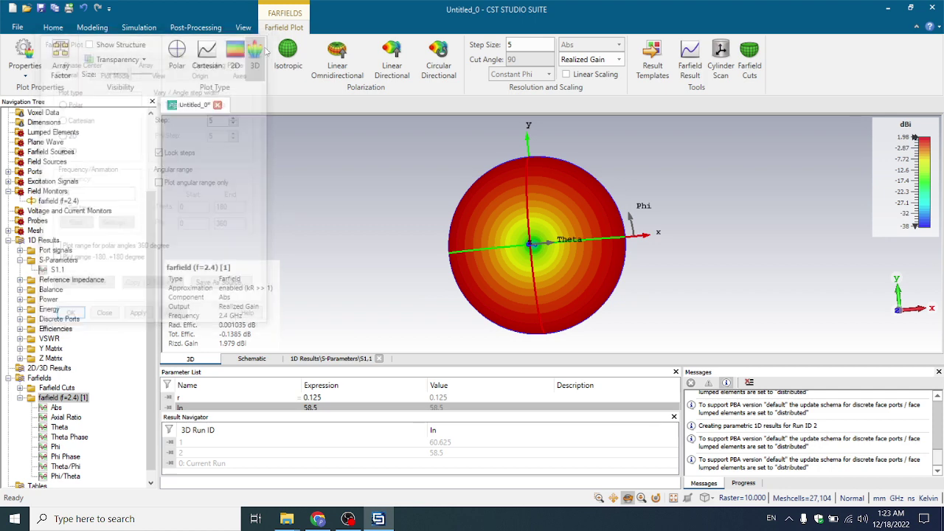
Display the 2.4 GHz realized gain farfield as a polar plot
click(177, 55)
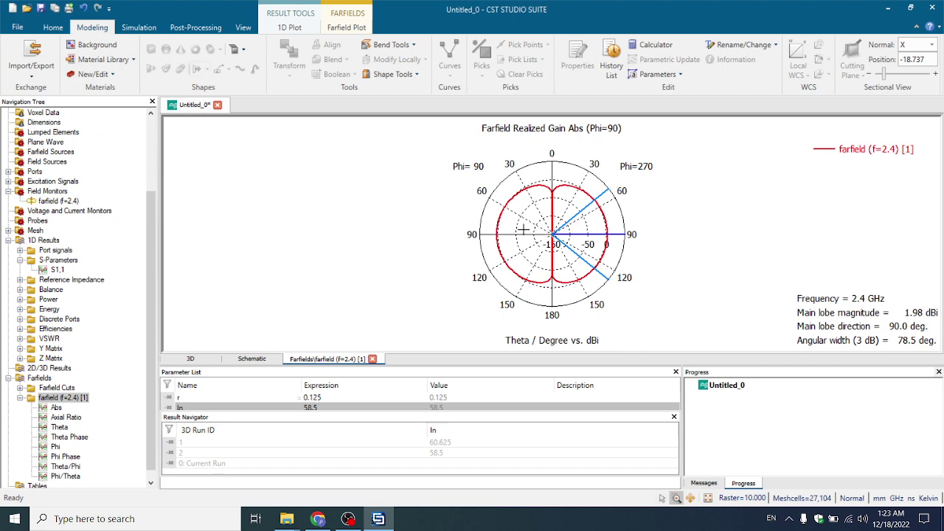
right_click(435, 219)
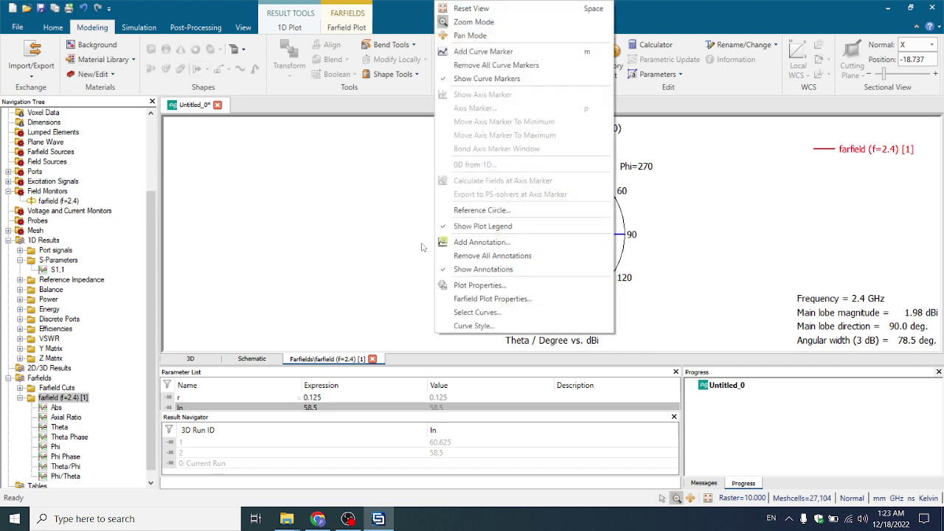
click(423, 247)
Turn off auto range for the polar plot's radial axis and set its minimum to -15 and maximum to 5
right_click(541, 234)
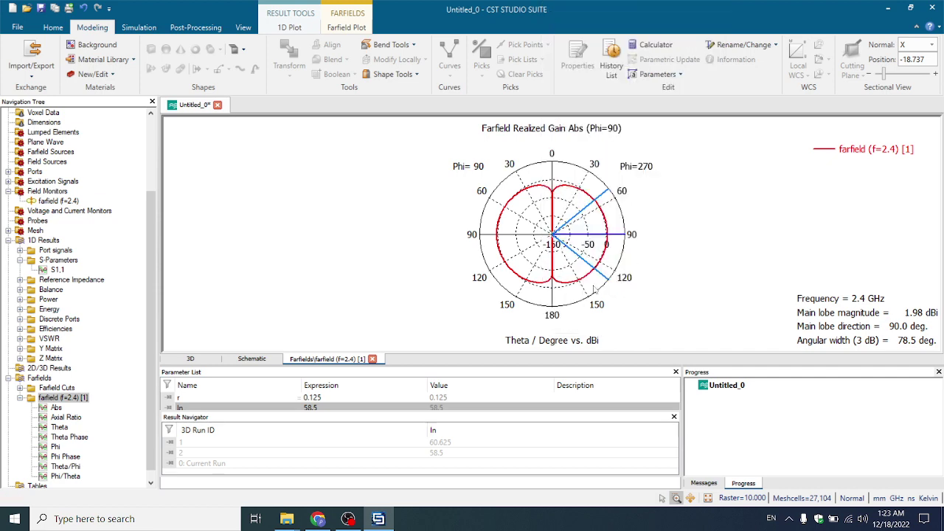
click(580, 286)
click(456, 247)
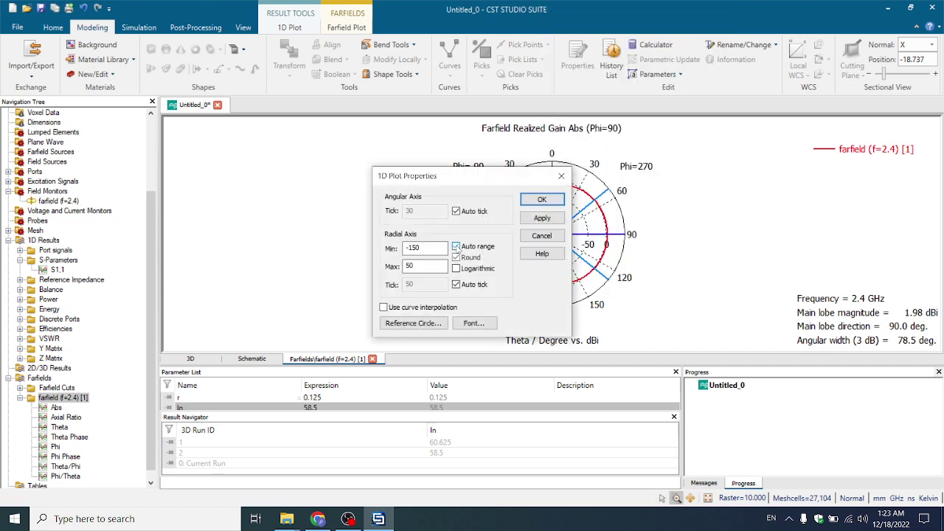
double_click(432, 248)
key(BackSpace)
double_click(427, 265)
text(5)
click(542, 218)
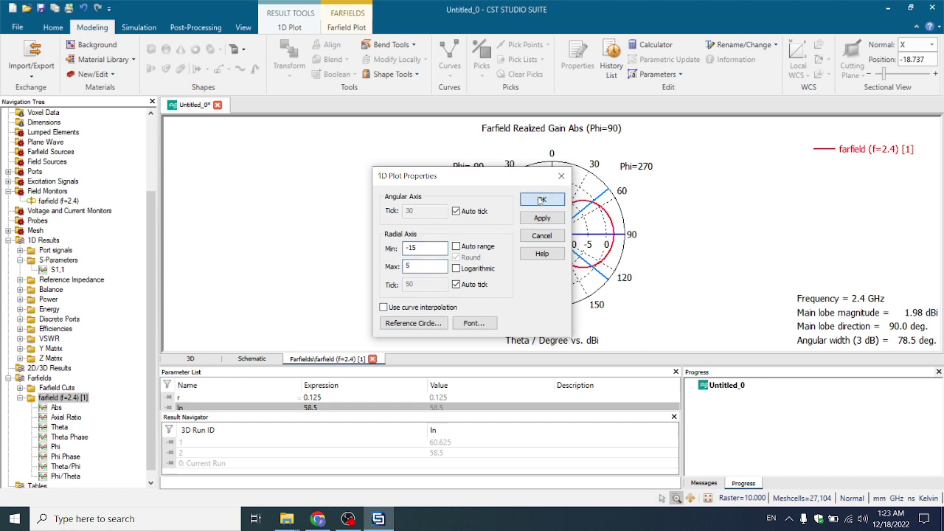
click(535, 199)
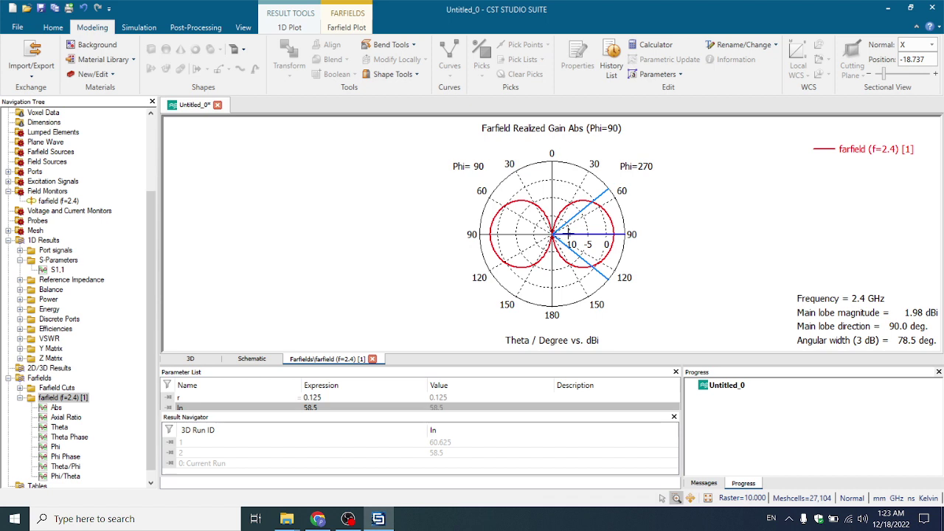